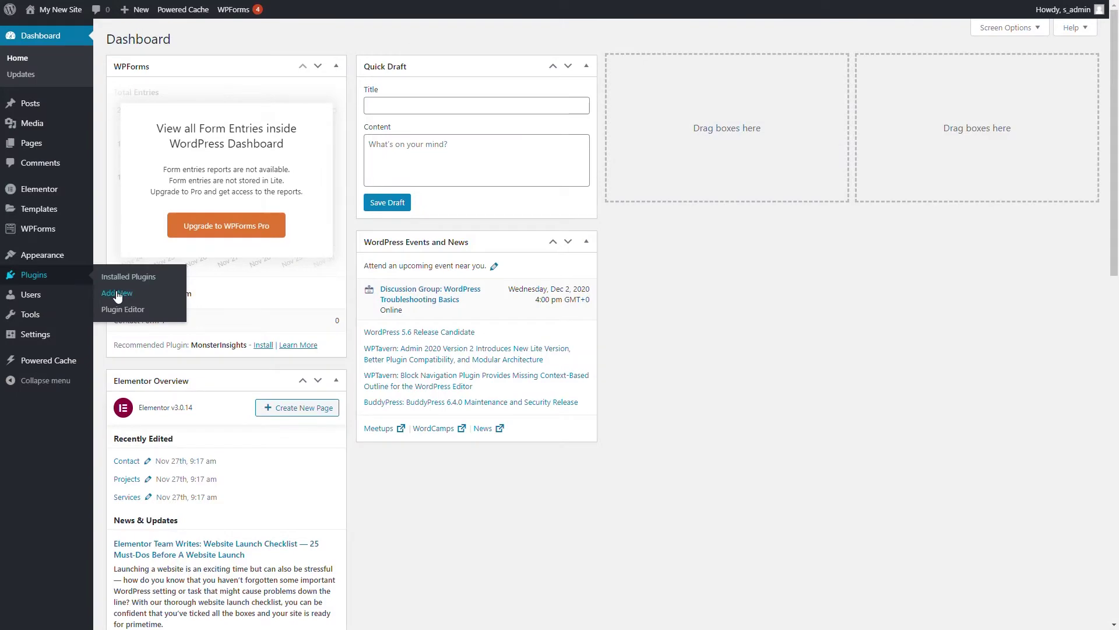
Go to Plugins > Add New and bring up the upload option for the Dollie plugin zip
click(111, 292)
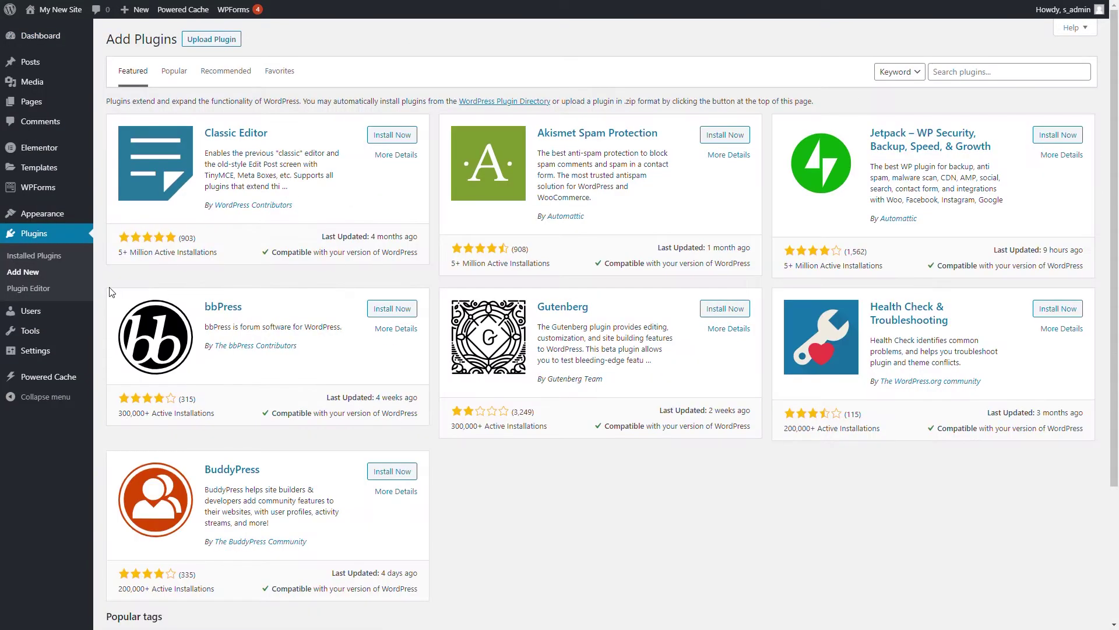
click(205, 42)
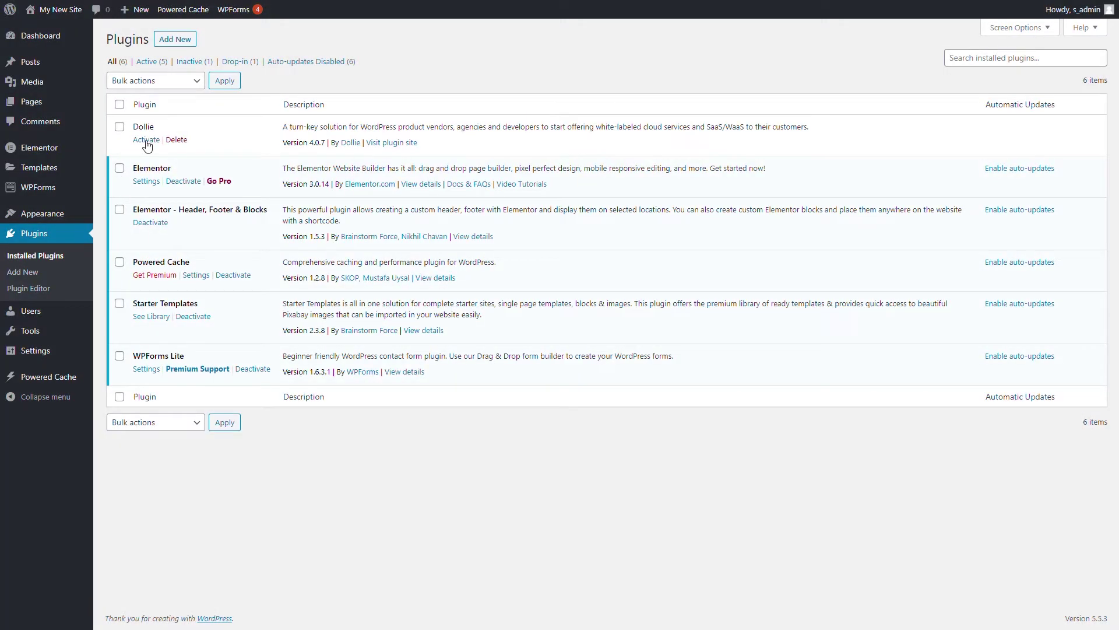
Activate the Dollie plugin and start connecting the site from the setup notice
click(145, 141)
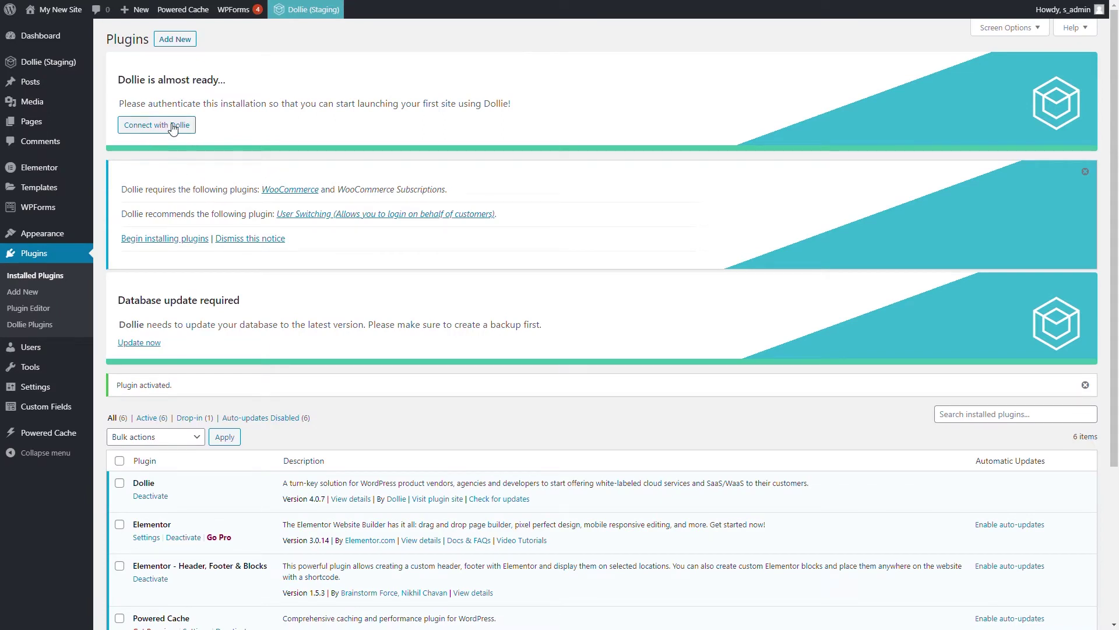
click(173, 130)
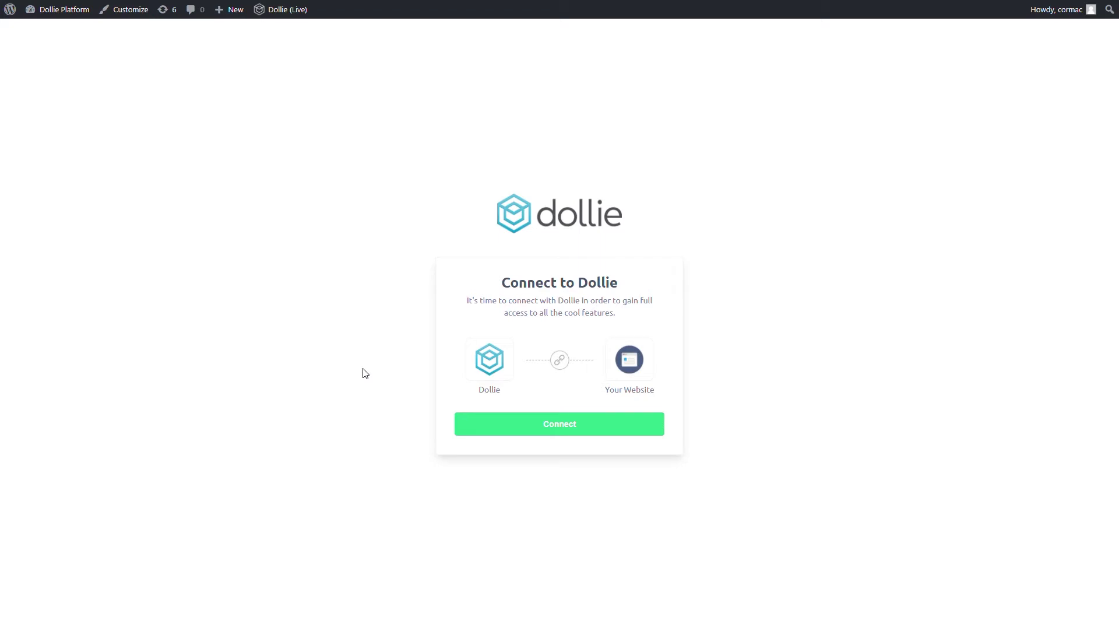
Authorise the site's connection on the Connect to Dollie page
click(536, 419)
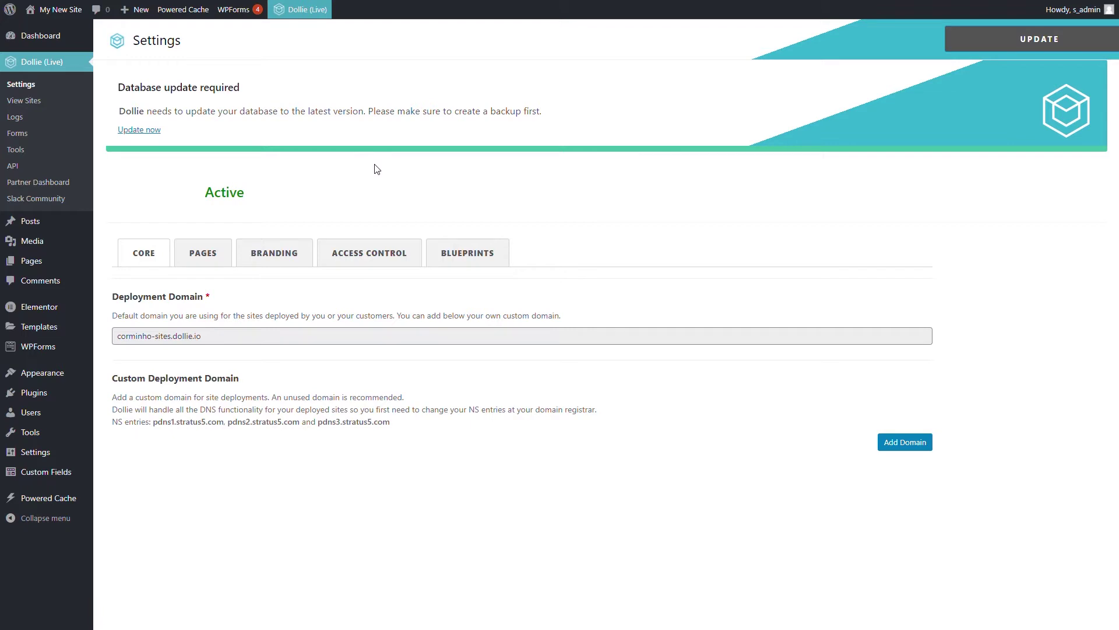
Browse the Pages, Branding, Access Control and Blueprints settings, then review the Pages options
click(194, 253)
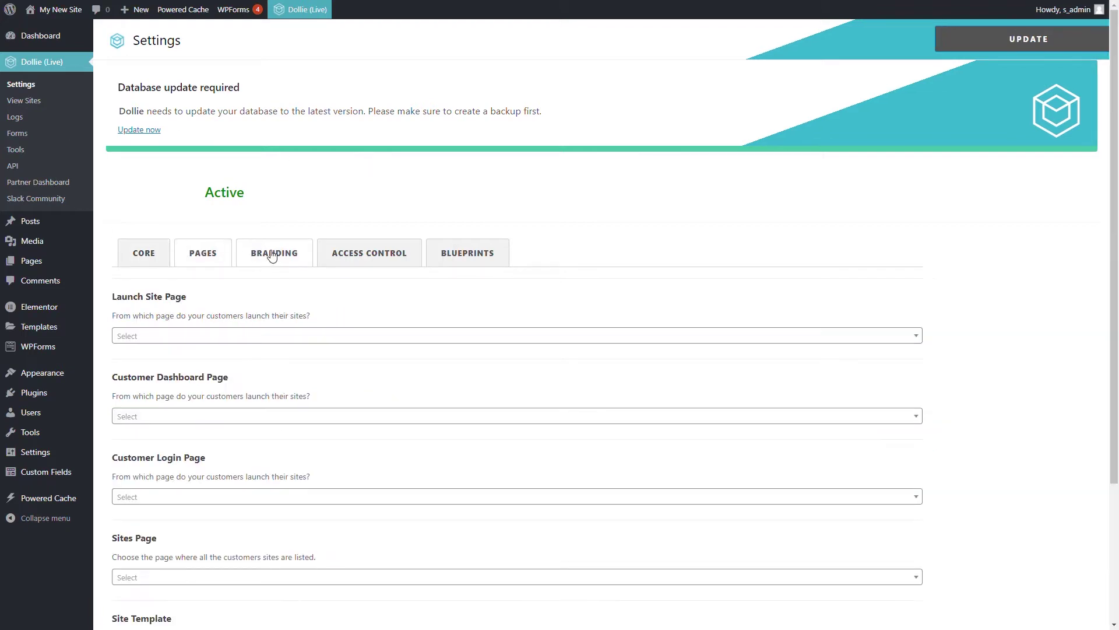
click(274, 253)
click(362, 254)
click(464, 253)
click(295, 256)
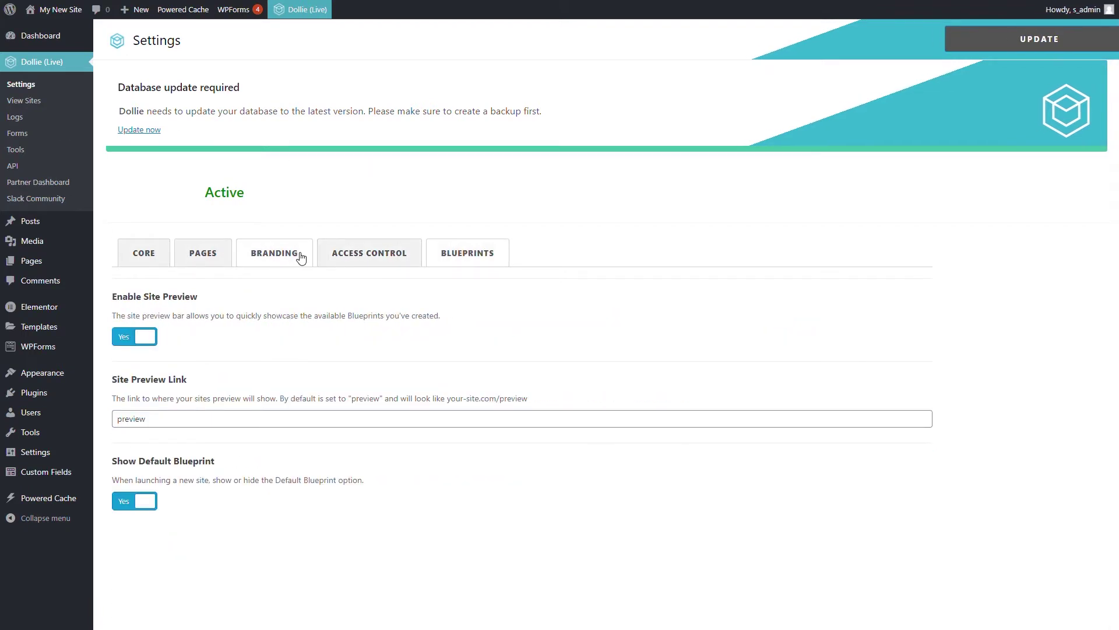
click(202, 252)
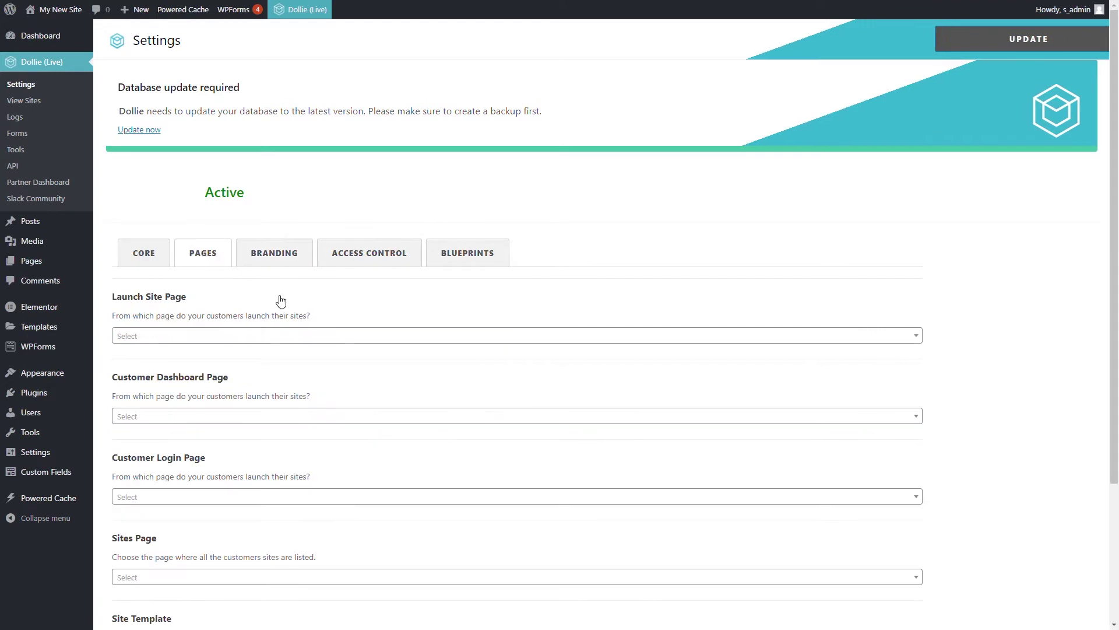
scroll(280, 299, down, 1)
scroll(280, 299, down, 3)
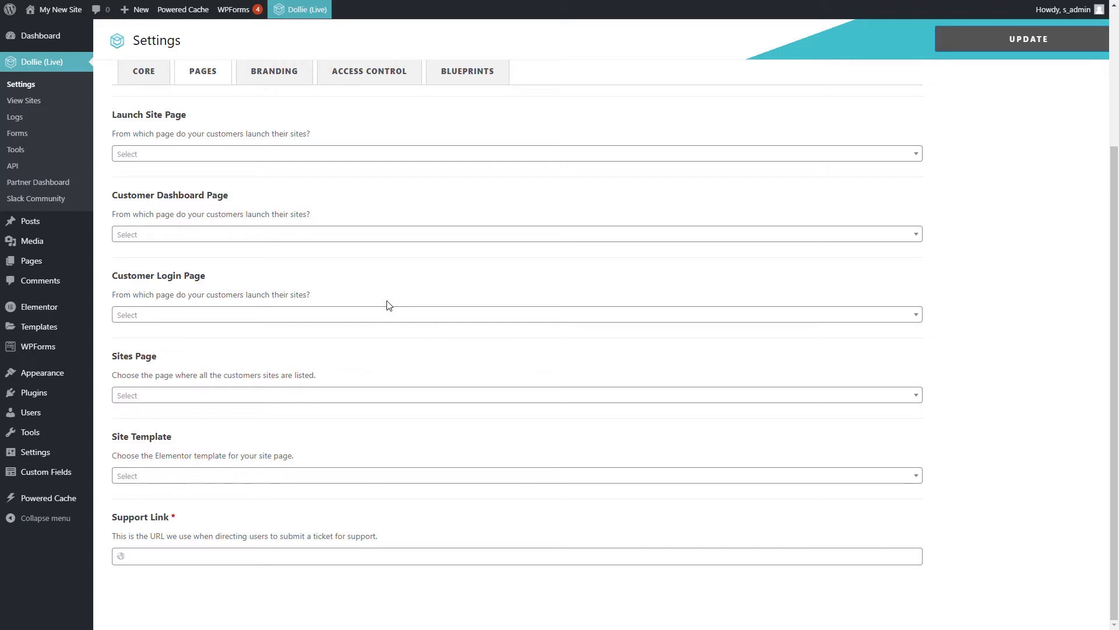
scroll(389, 306, up, 4)
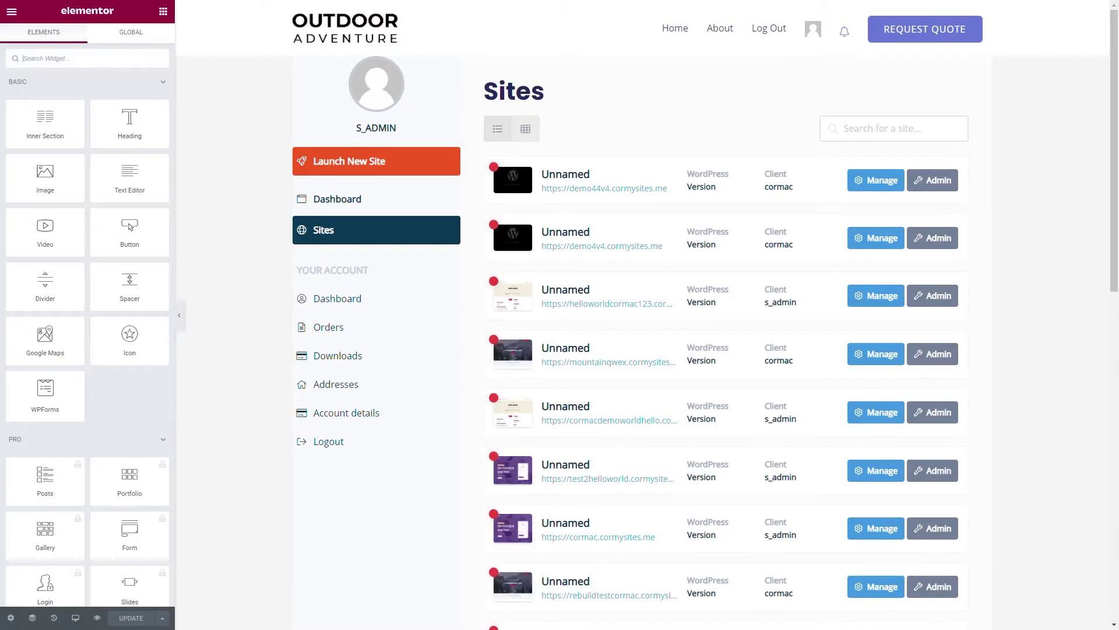
Place the Launch New Site, Dashboard and Sites navigation above the list, account links left
drag(336, 256, 599, 115)
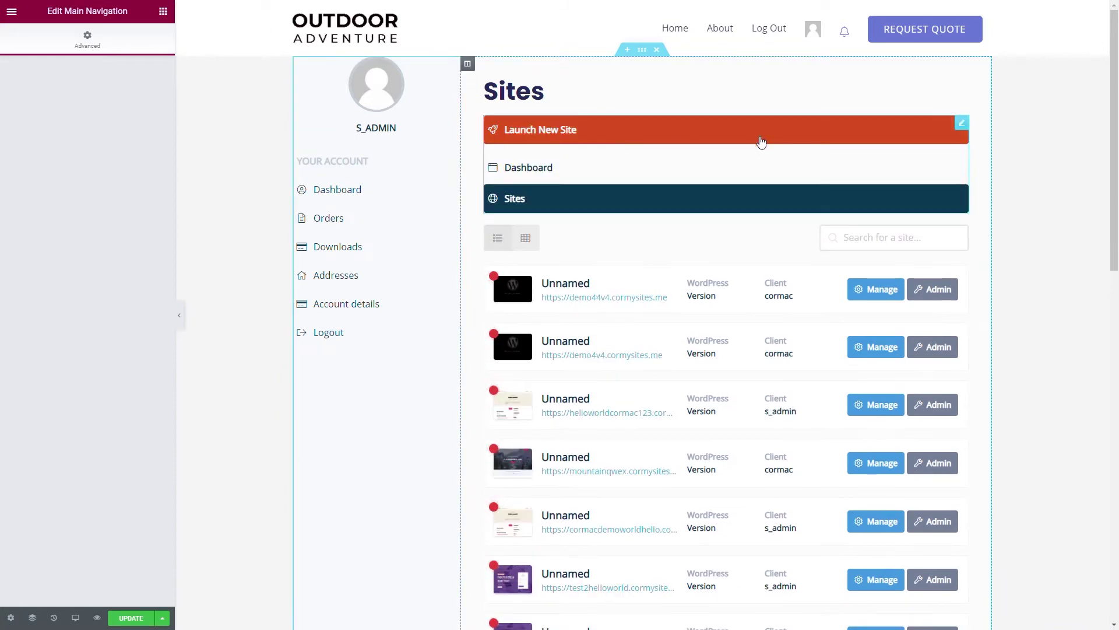
drag(759, 140, 387, 169)
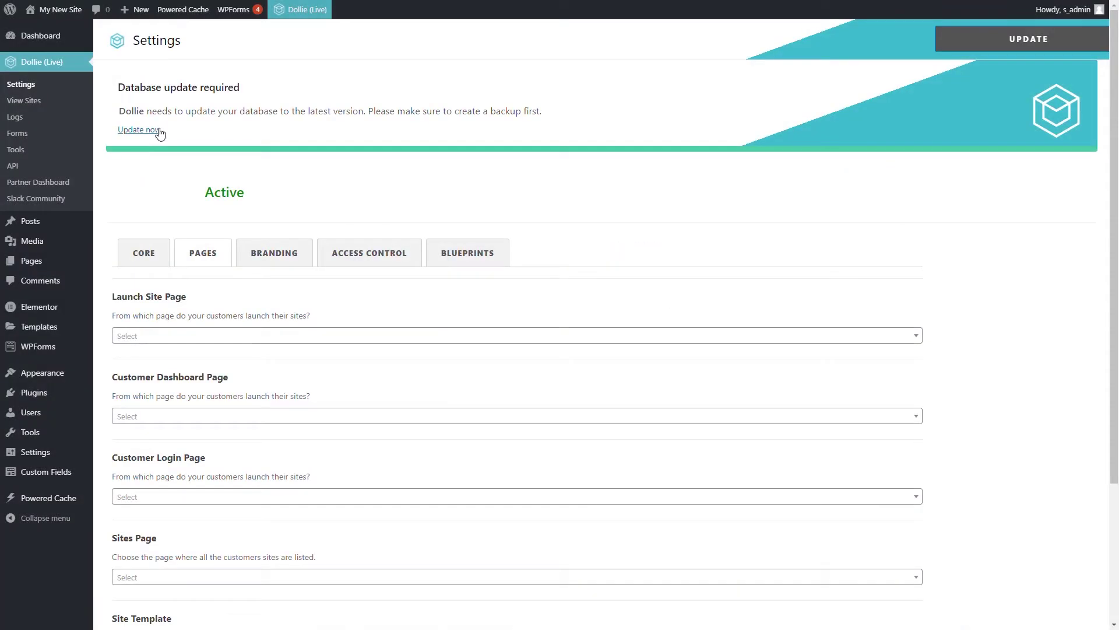
Run the Dollie database update and review the Deployment Domain and Custom Deployment Domain settings
click(140, 130)
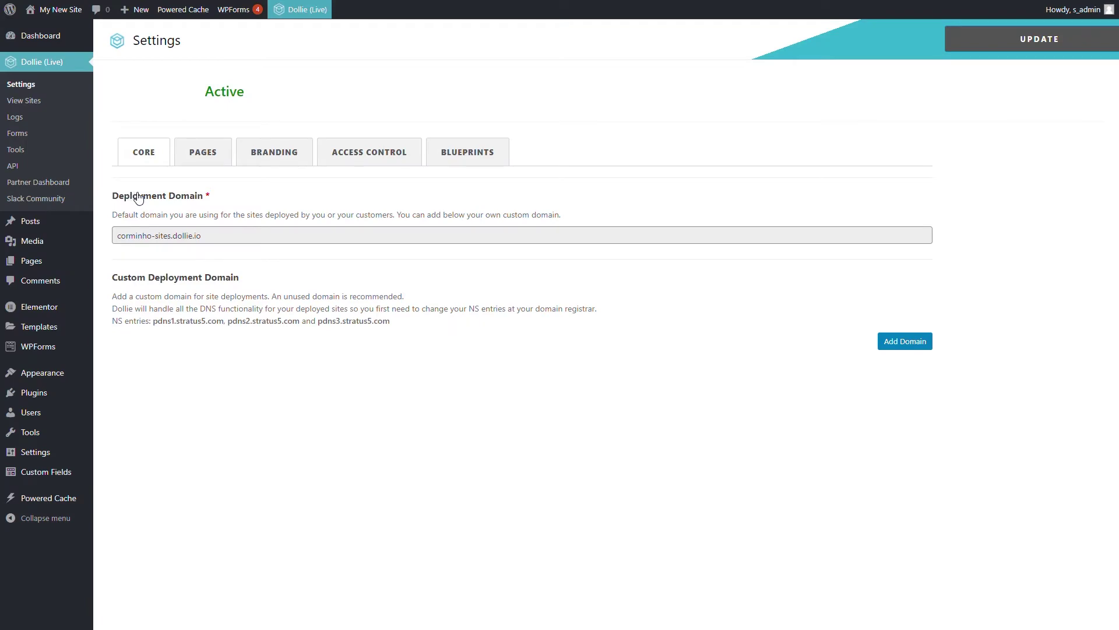
drag(133, 196, 231, 215)
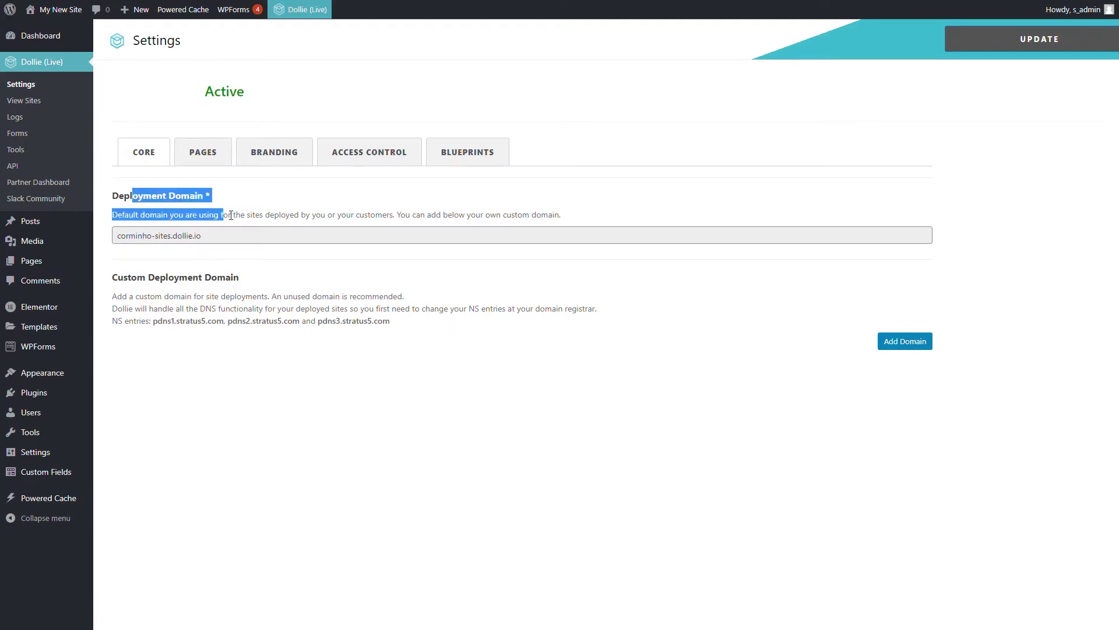
drag(119, 196, 233, 215)
drag(146, 280, 254, 286)
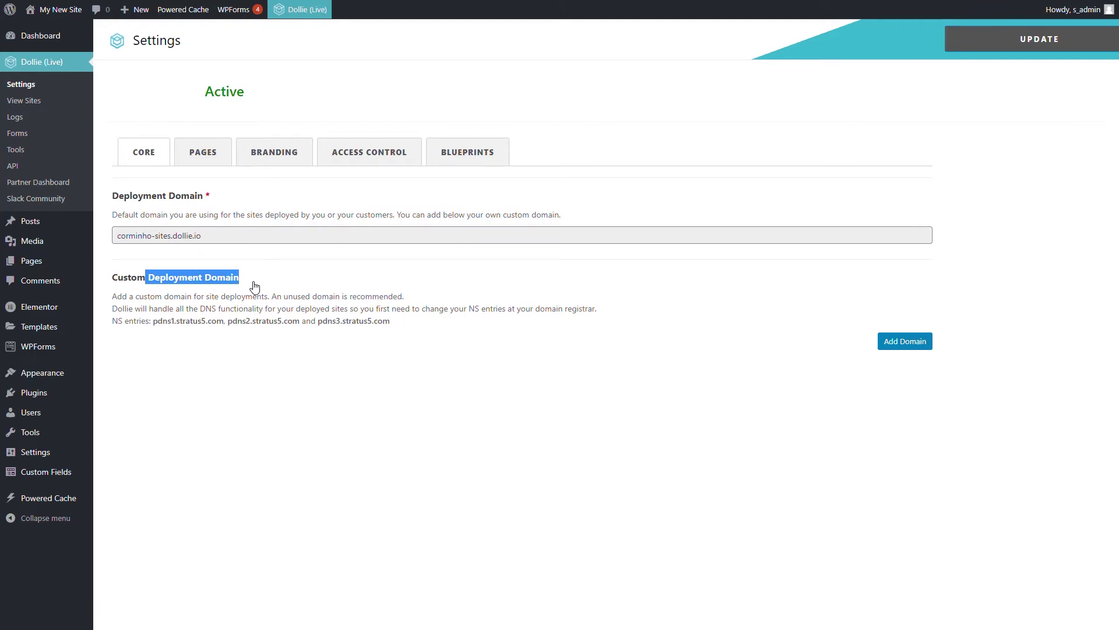
drag(158, 320, 195, 325)
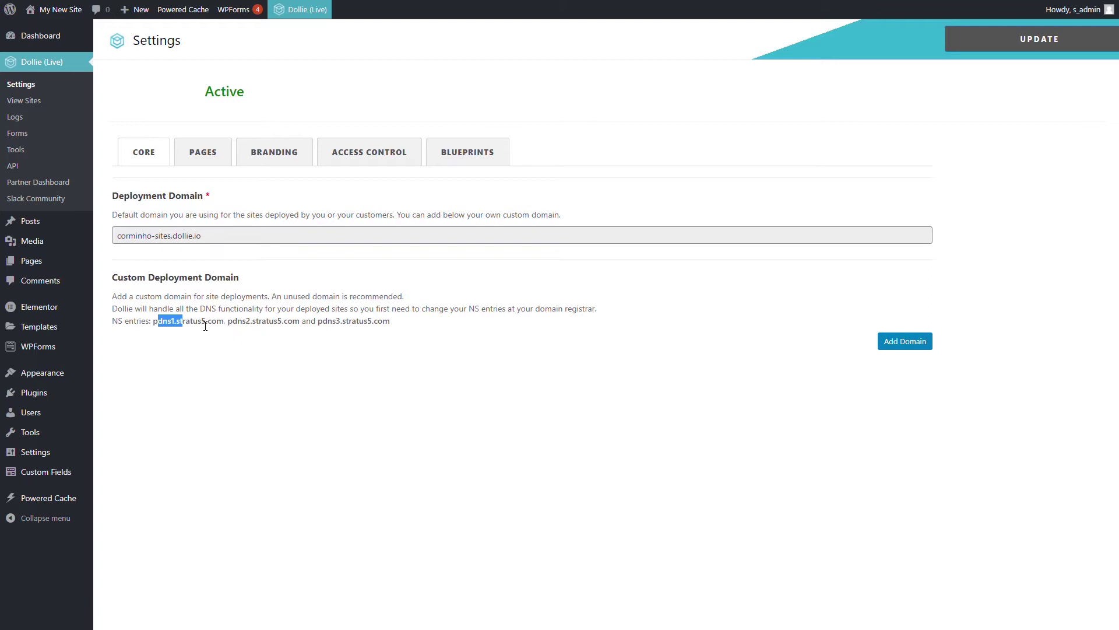
Add cormysites.me as the custom deployment domain and save the settings
click(909, 340)
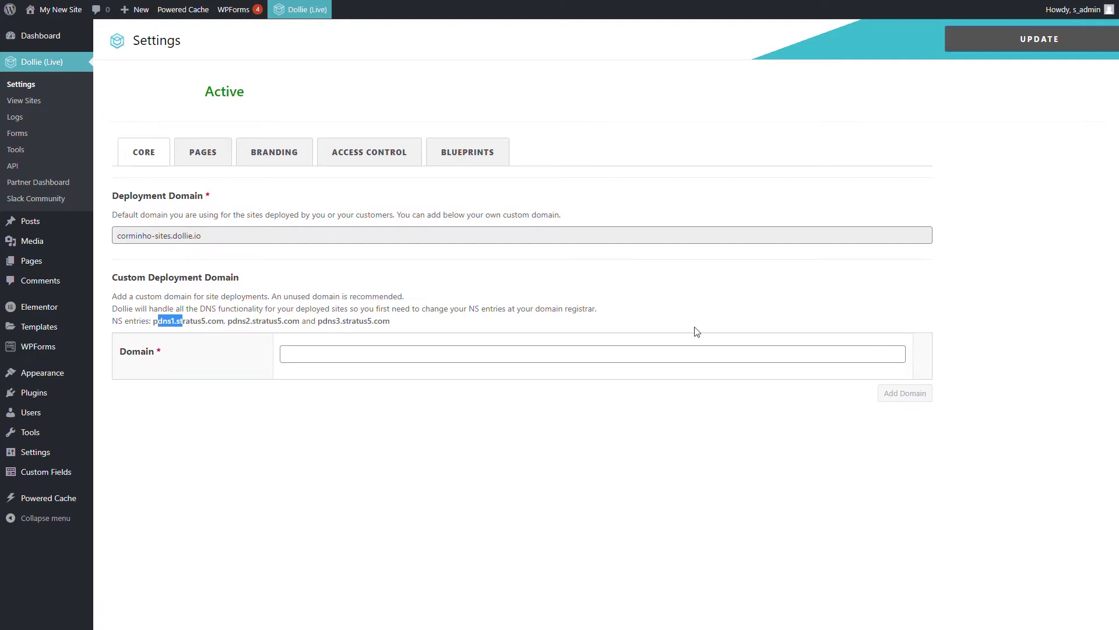
click(378, 353)
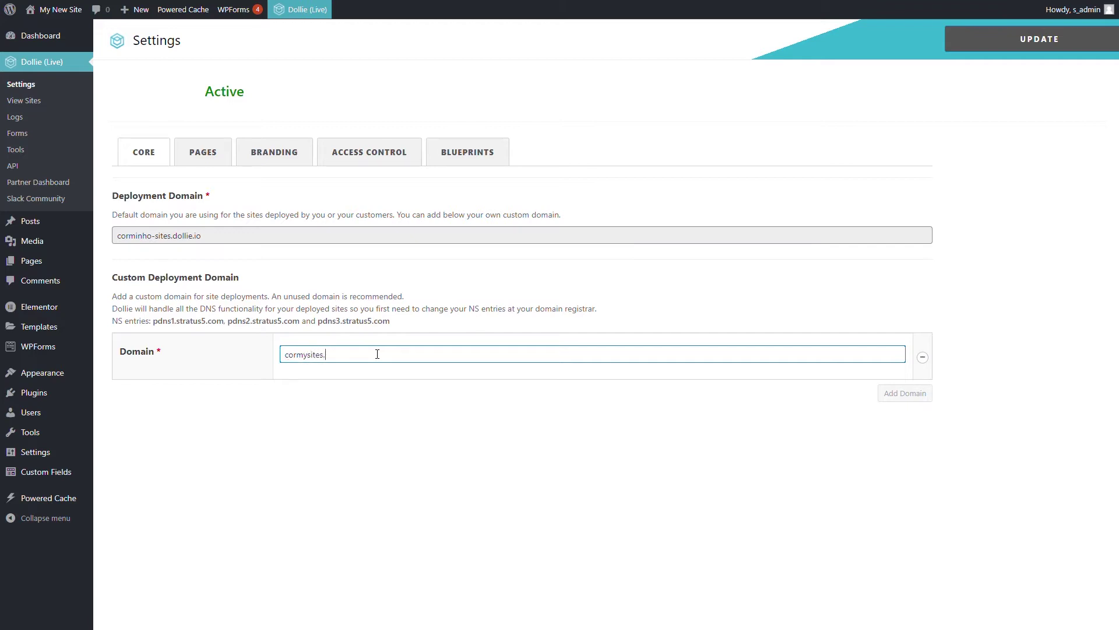
click(990, 42)
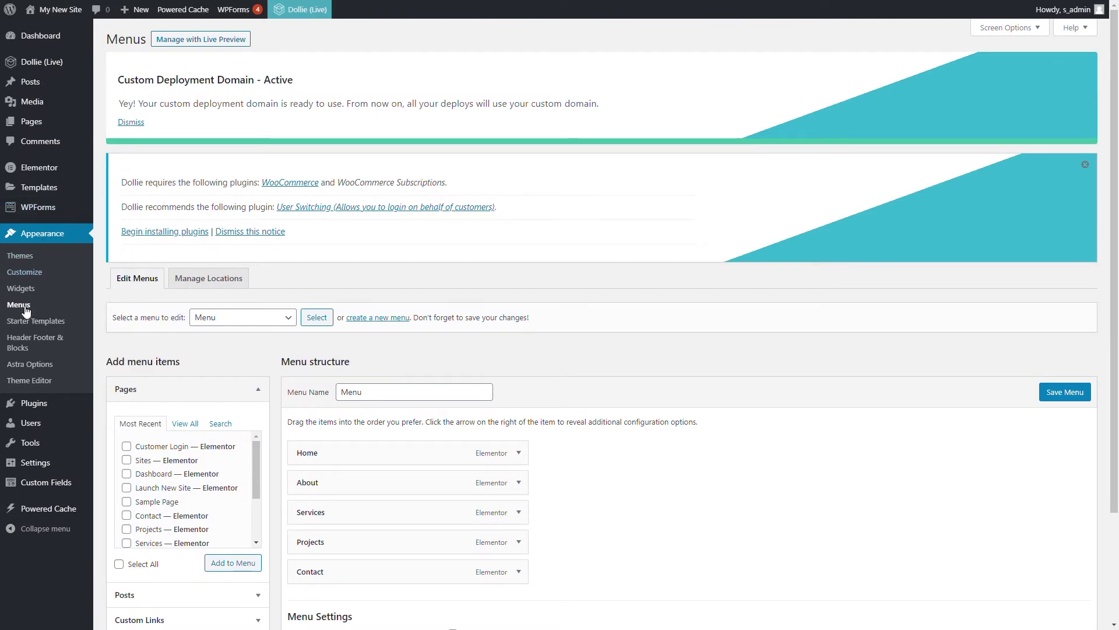
Add Dollie's Log In, Register, Log Out, My Account and Live Notifications links to the menu
click(1010, 28)
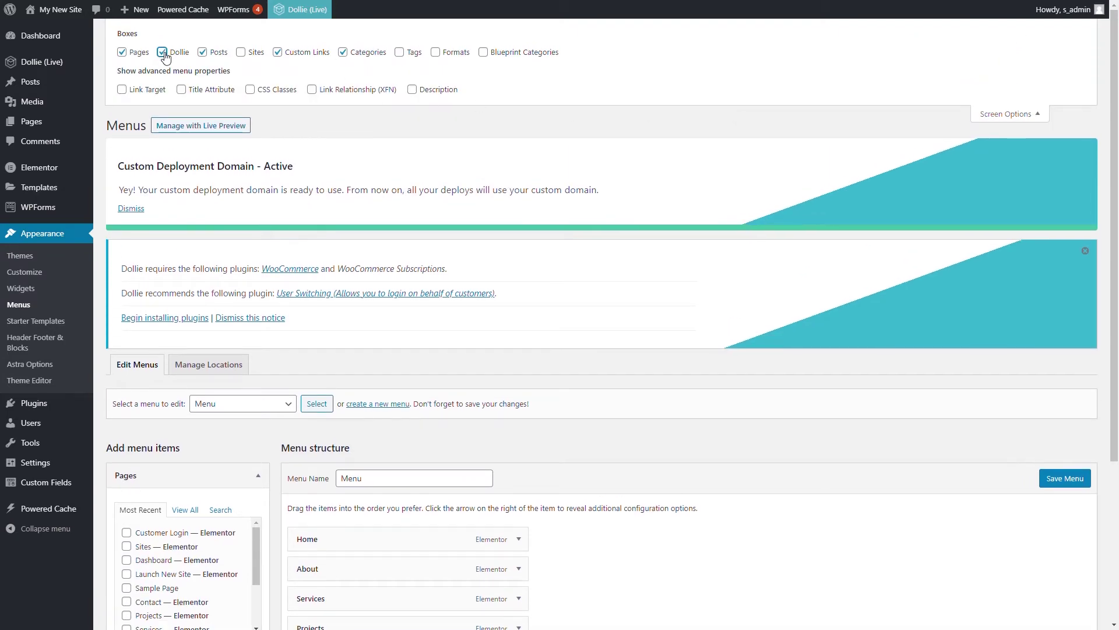
scroll(225, 244, down, 4)
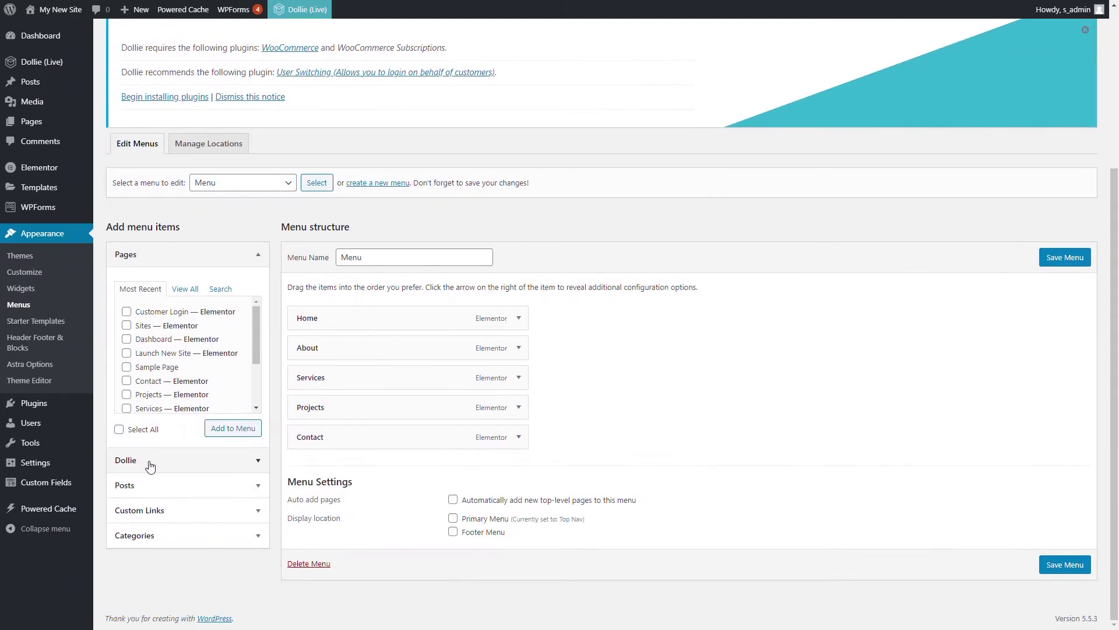
click(150, 463)
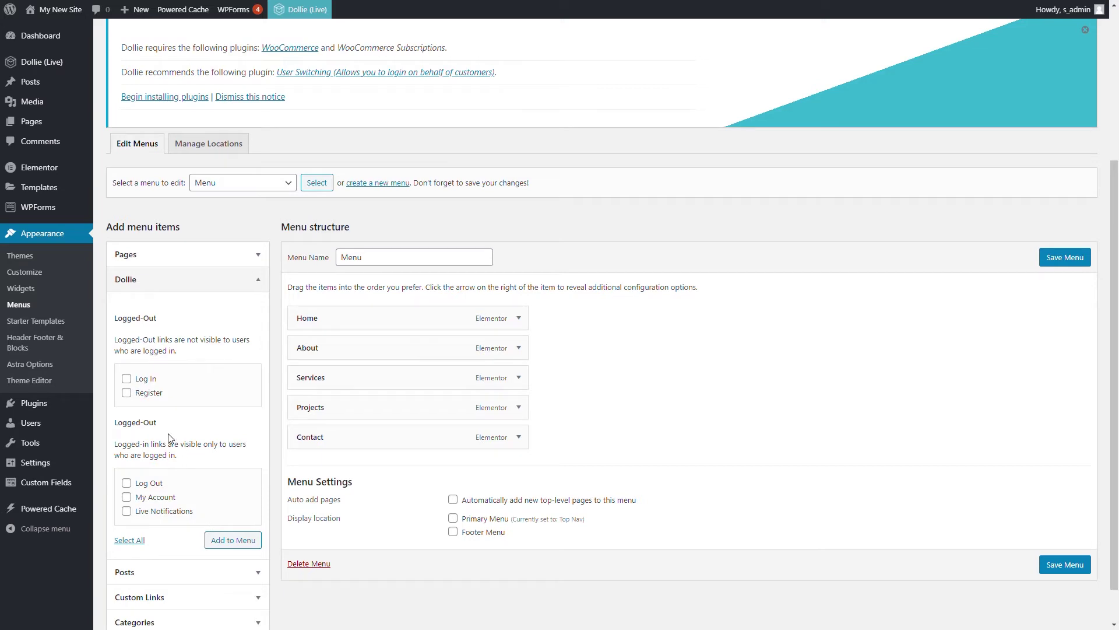
scroll(169, 438, down, 1)
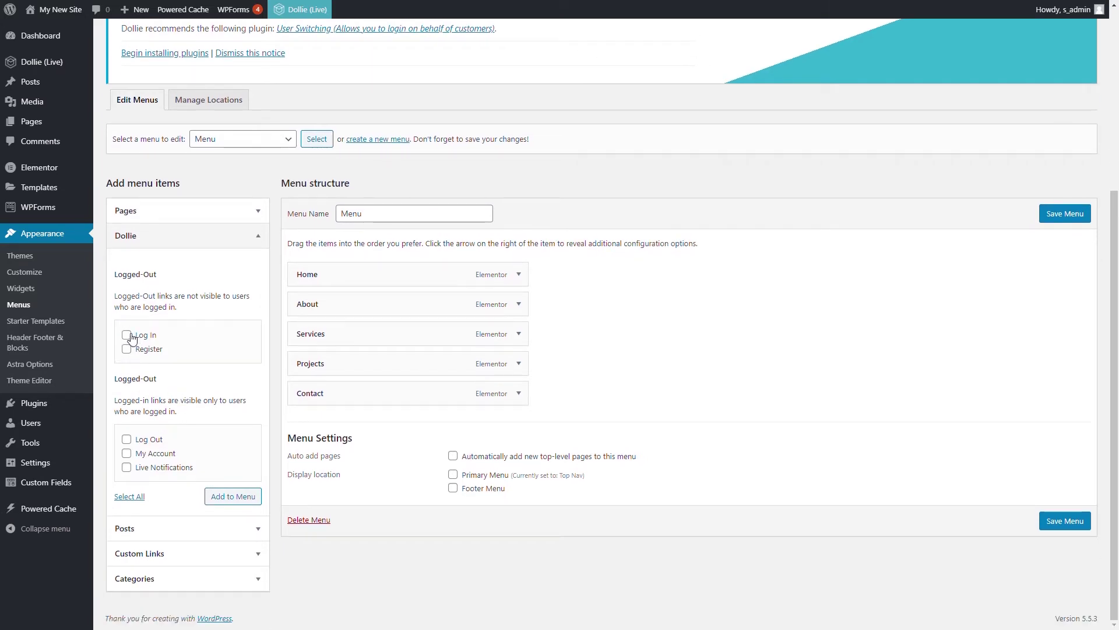
click(126, 335)
click(127, 349)
click(126, 439)
click(127, 453)
click(127, 467)
click(240, 500)
Remove the Contact, Projects and Services items, assign the menu to Primary Menu, and save
click(518, 394)
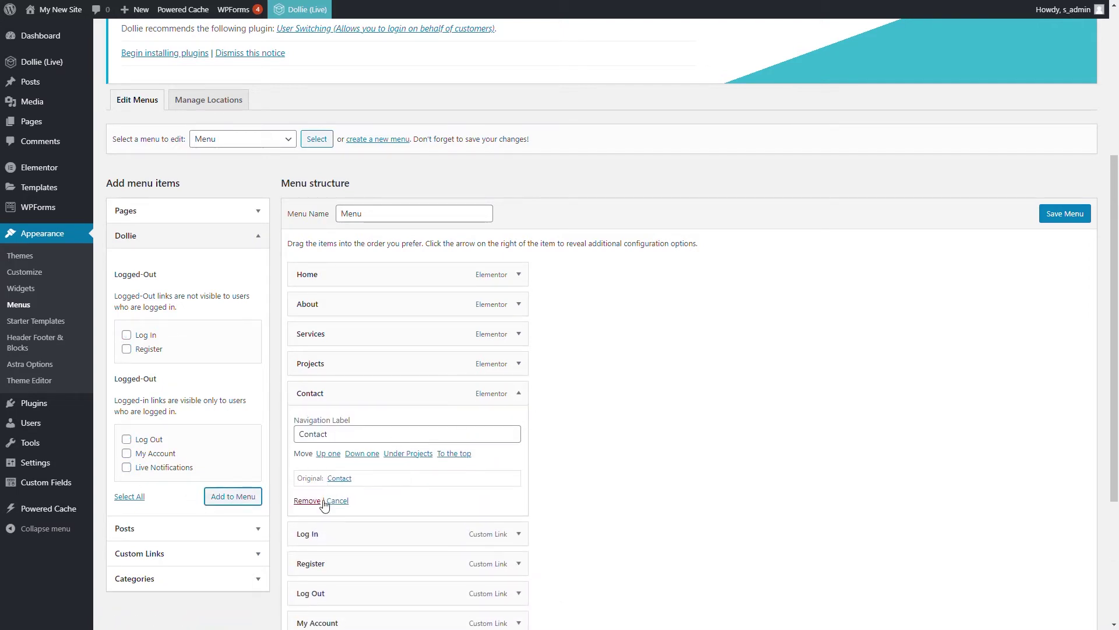
click(313, 502)
click(519, 364)
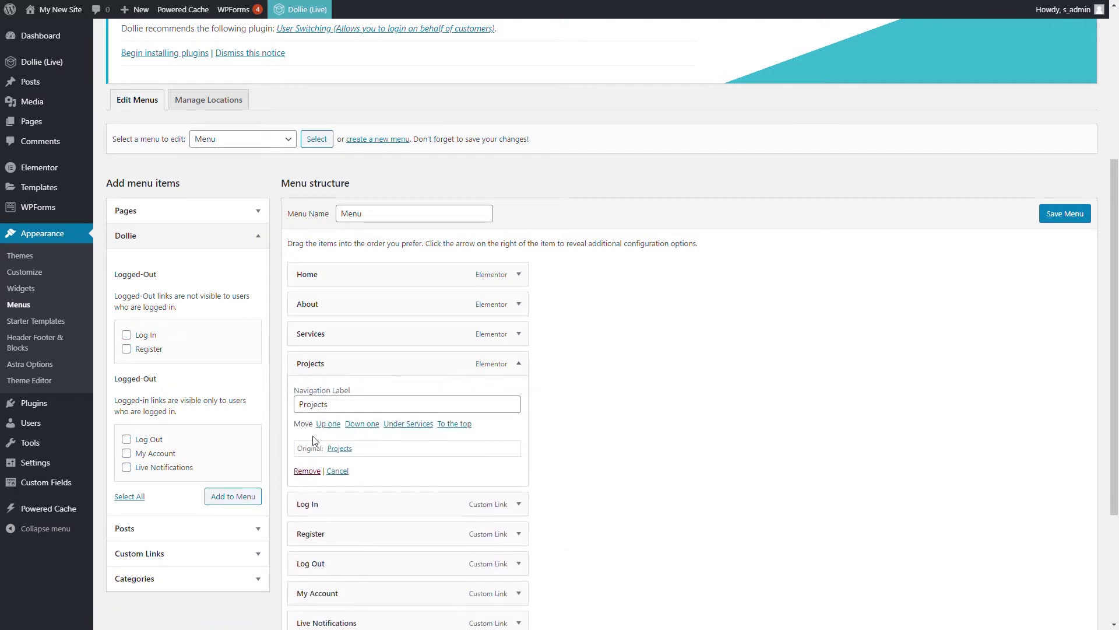
click(307, 471)
click(519, 334)
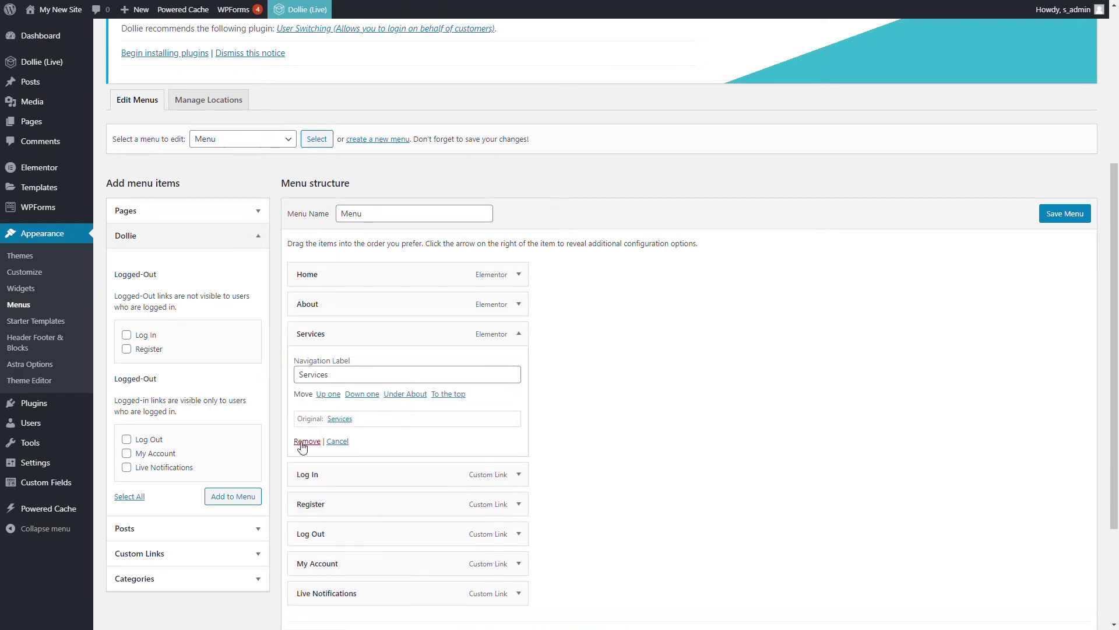
click(306, 441)
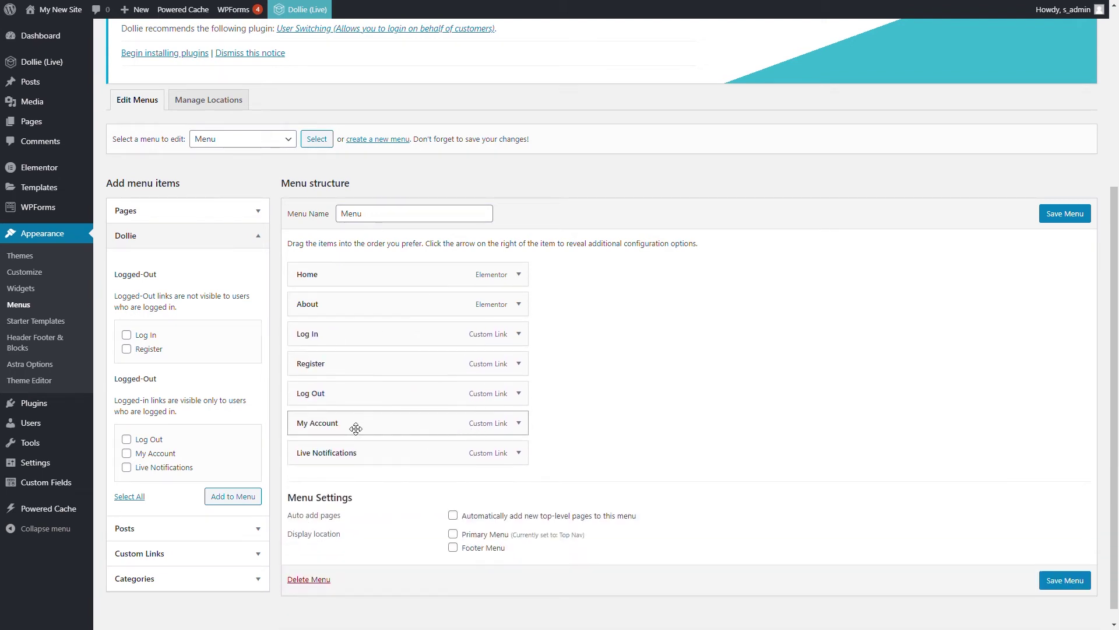
click(453, 535)
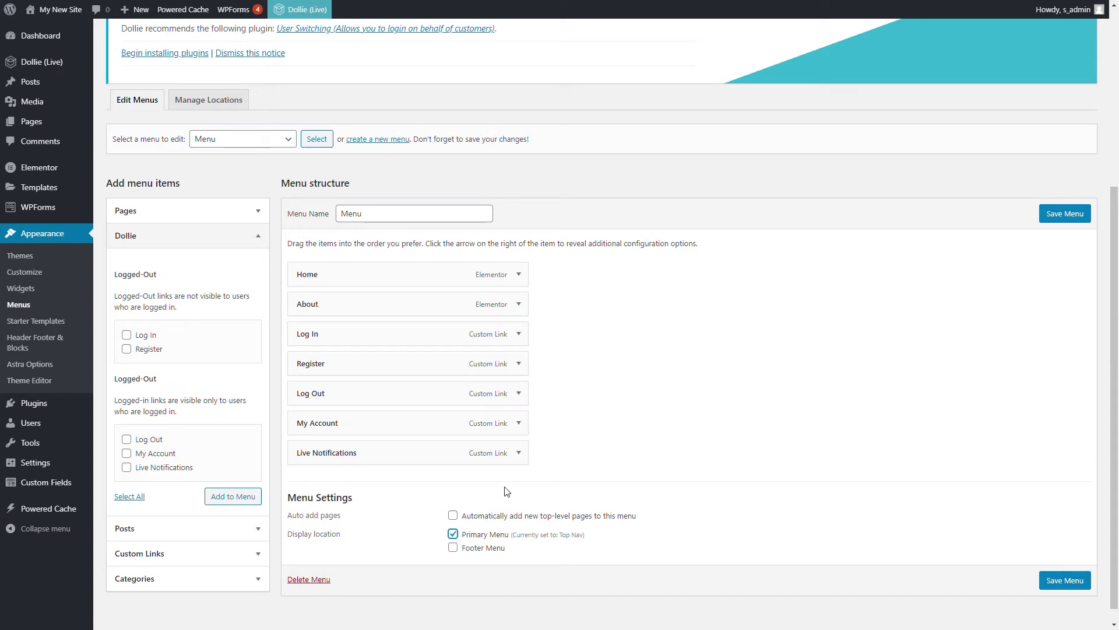
click(1062, 583)
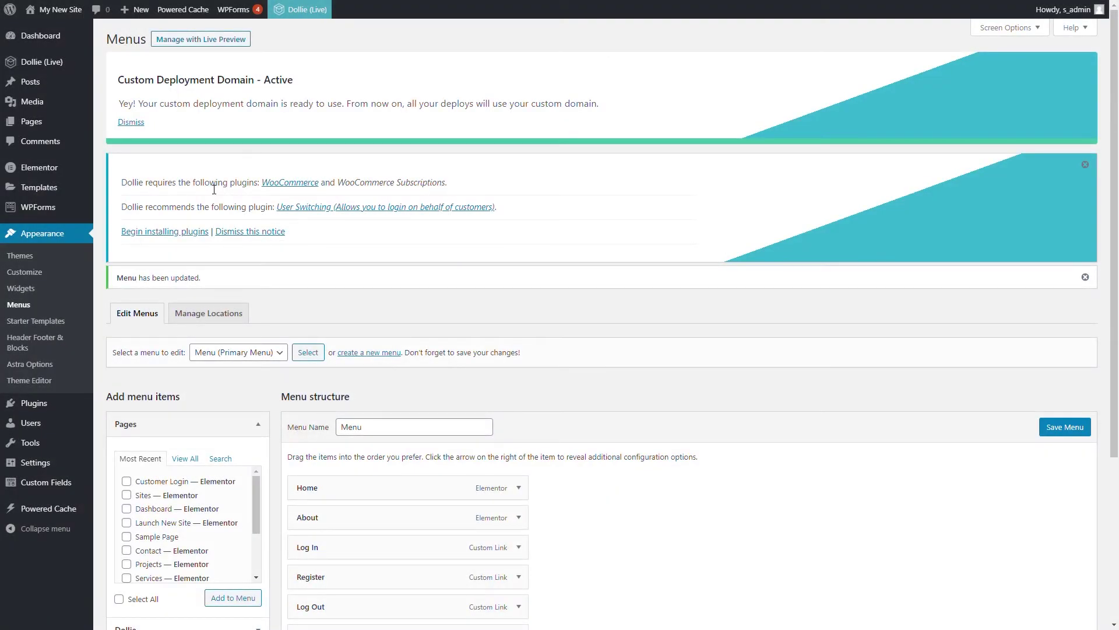
Install and activate WooCommerce, WooCommerce Subscriptions and the recommended User Switching plugin
drag(249, 182, 467, 203)
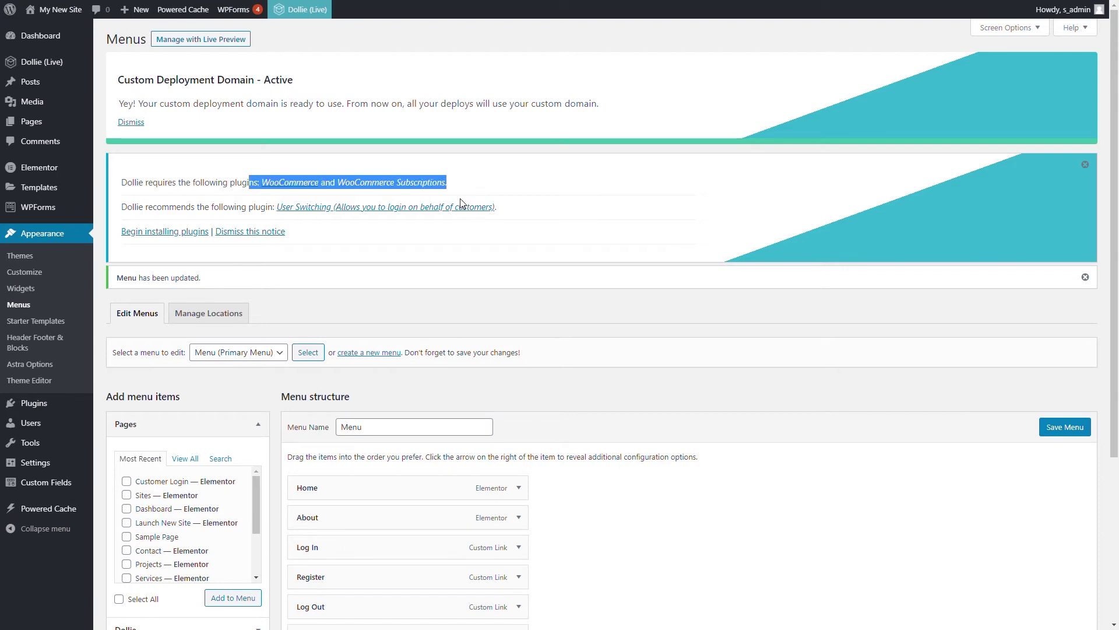
drag(223, 207, 537, 214)
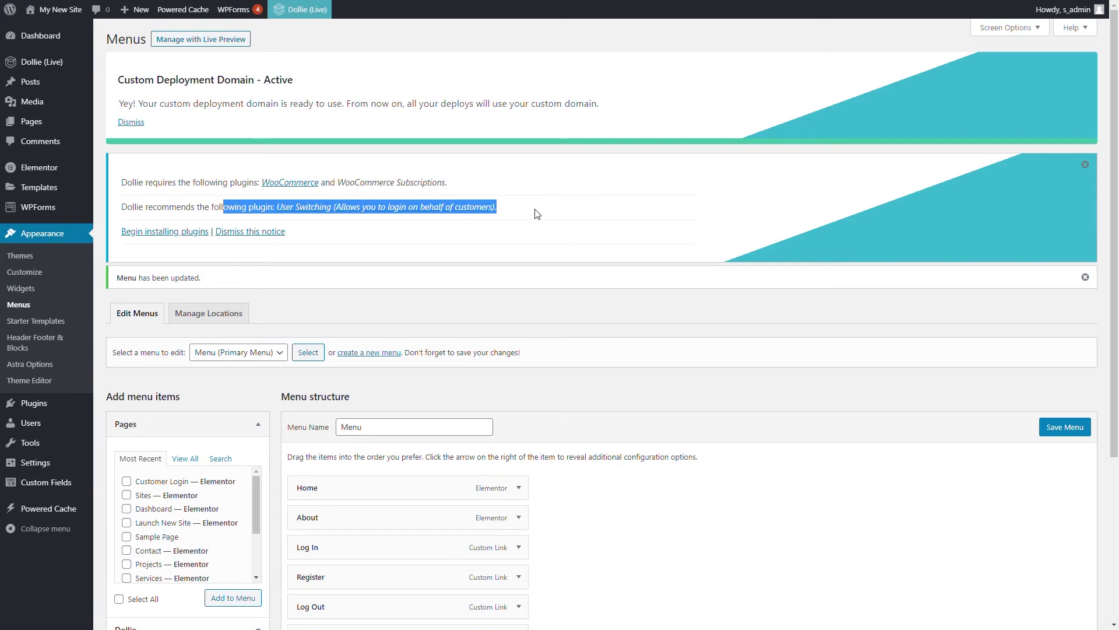
click(140, 232)
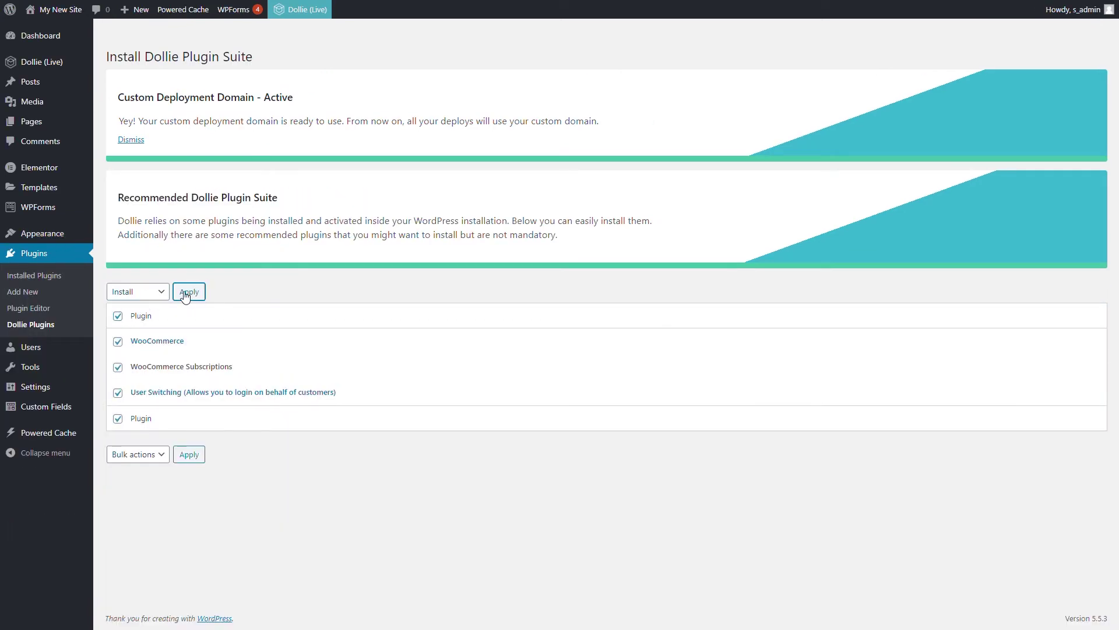
click(188, 291)
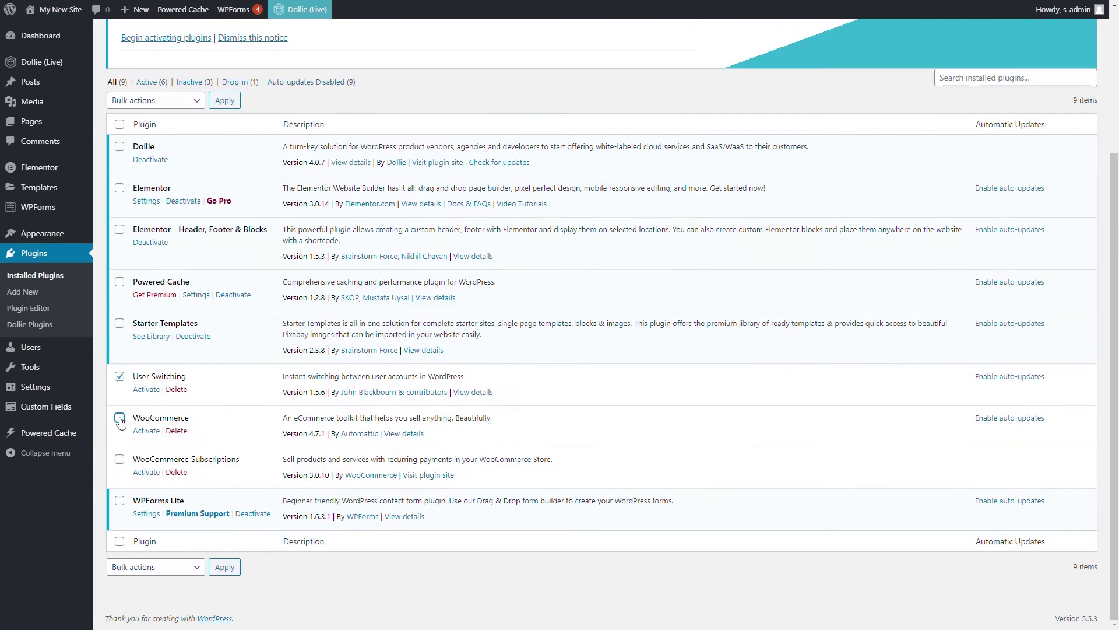
click(220, 103)
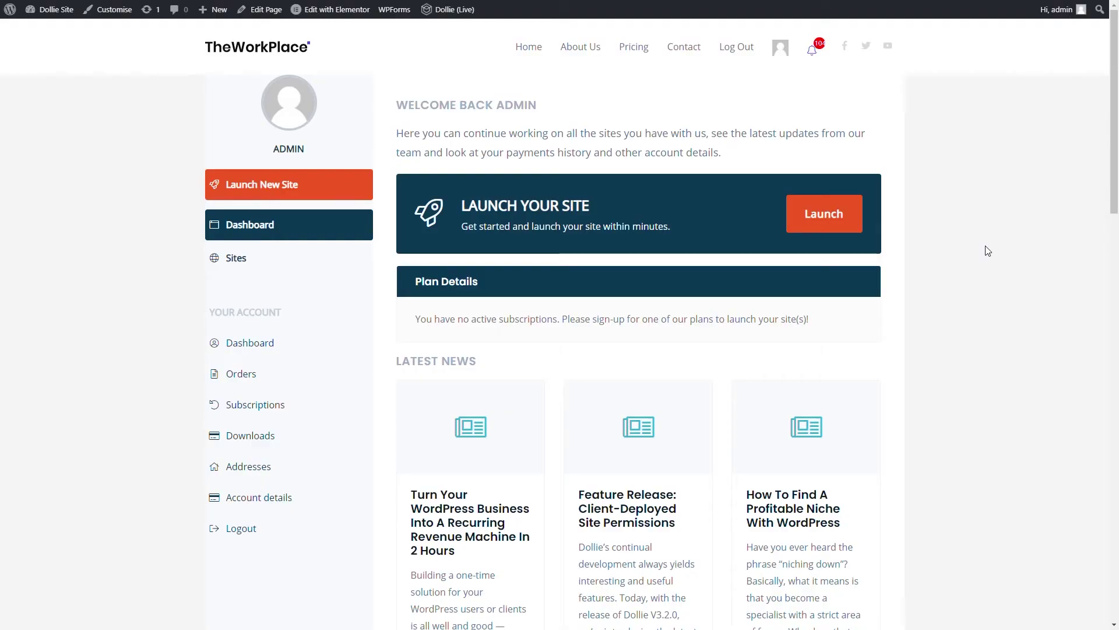
Start a new site at momandpopshop.cormysites.me with Advanced Settings switched on
click(279, 189)
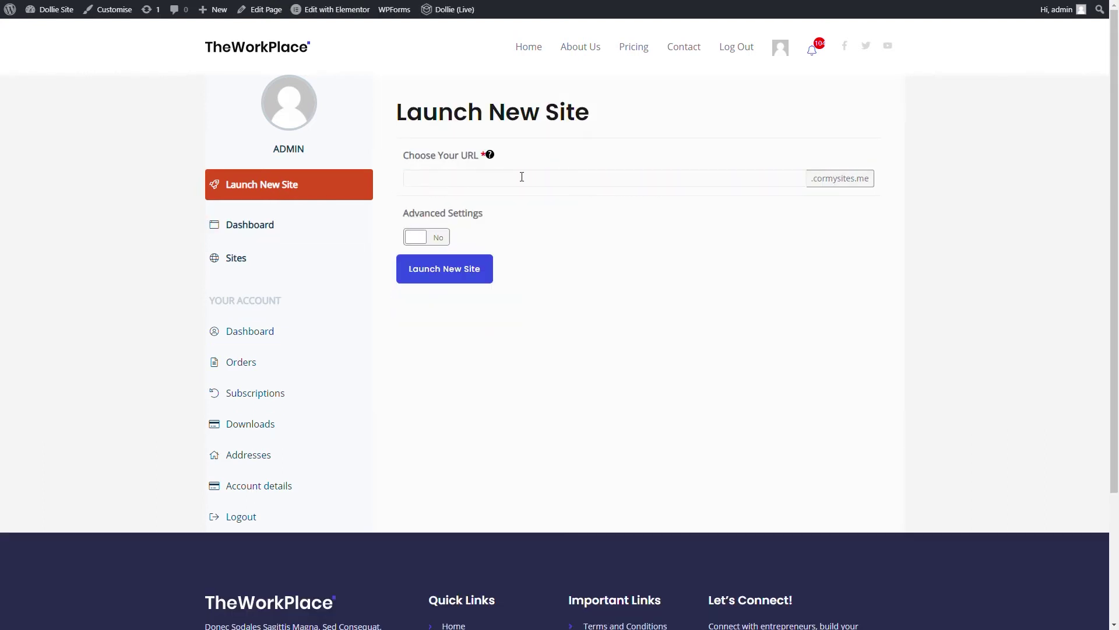
click(537, 182)
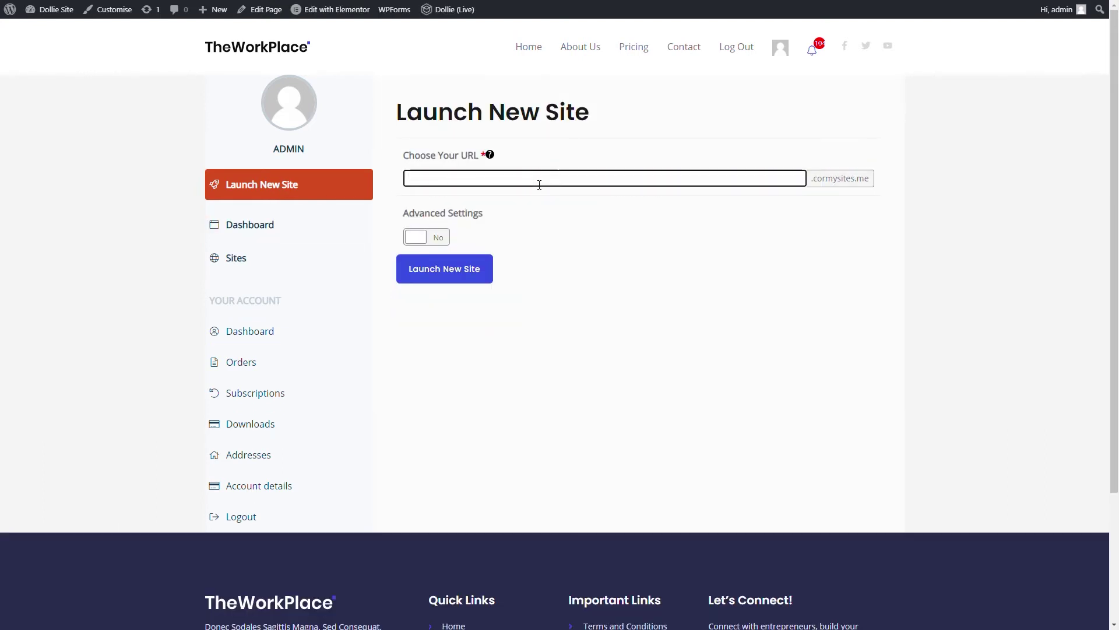
text(momandpopshop)
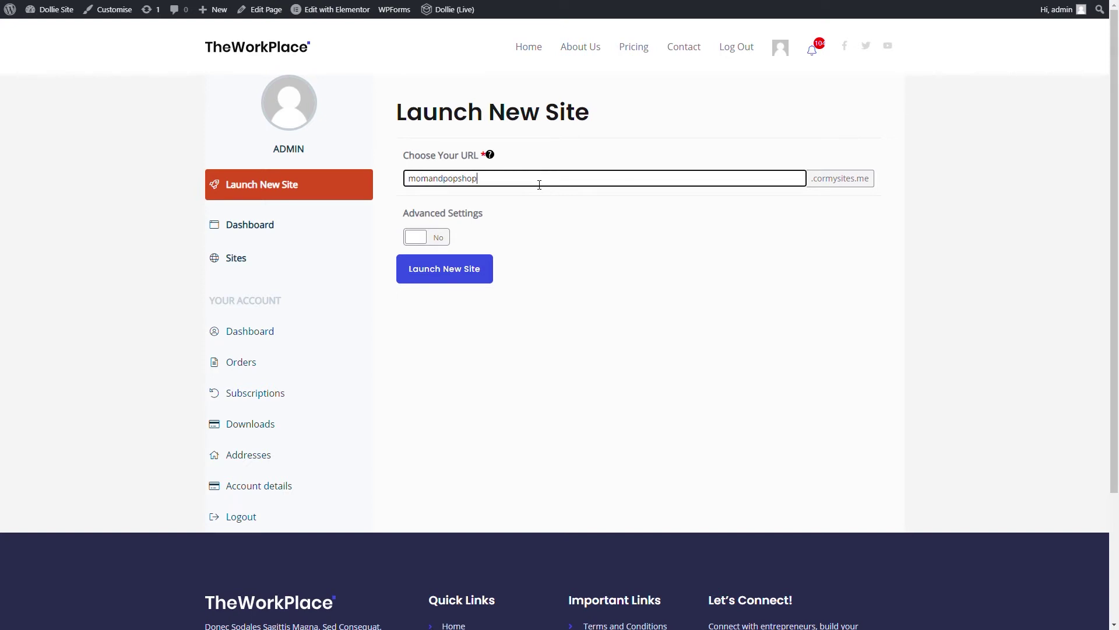
triple_click(824, 181)
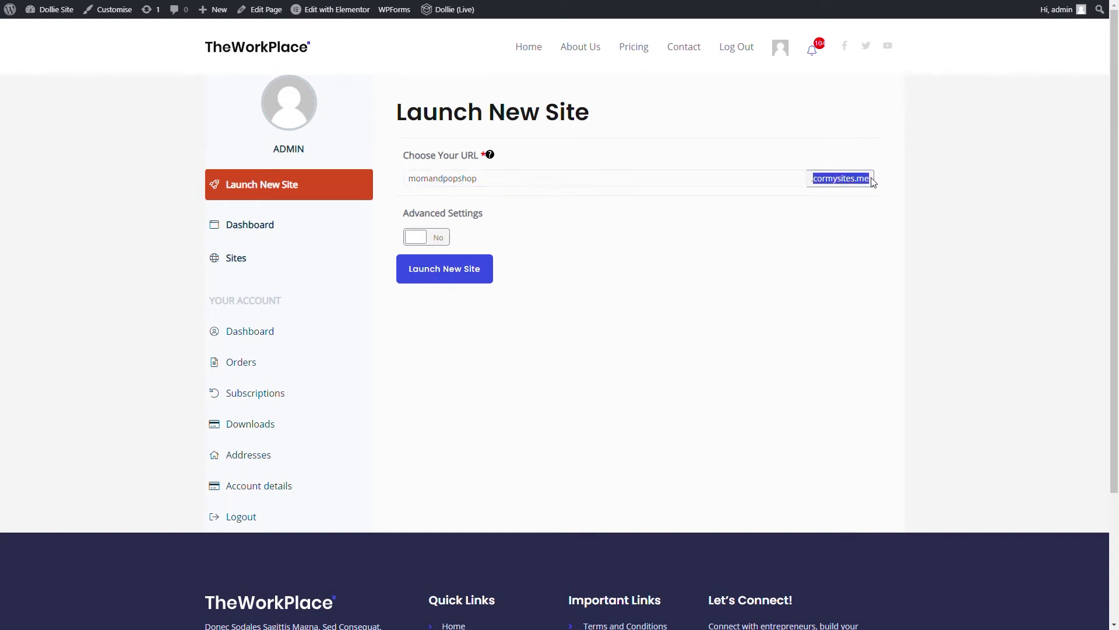
click(820, 207)
click(424, 234)
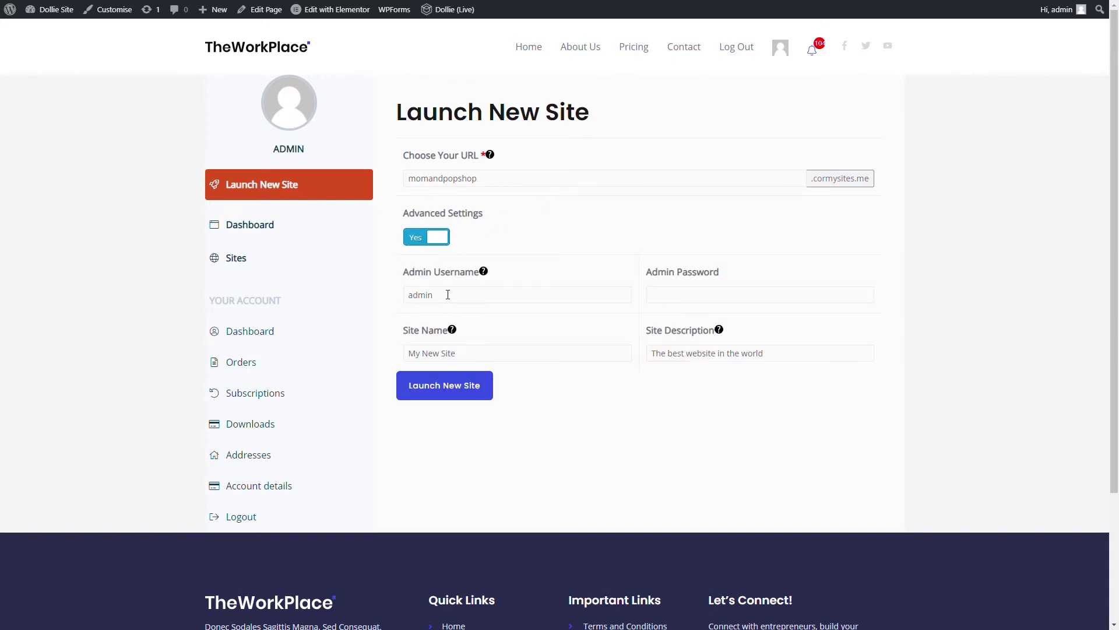
drag(413, 294, 543, 278)
Set an admin password, name 'Mom and Pop Shop', description 'The greatest bakery in the world', then launch
click(693, 294)
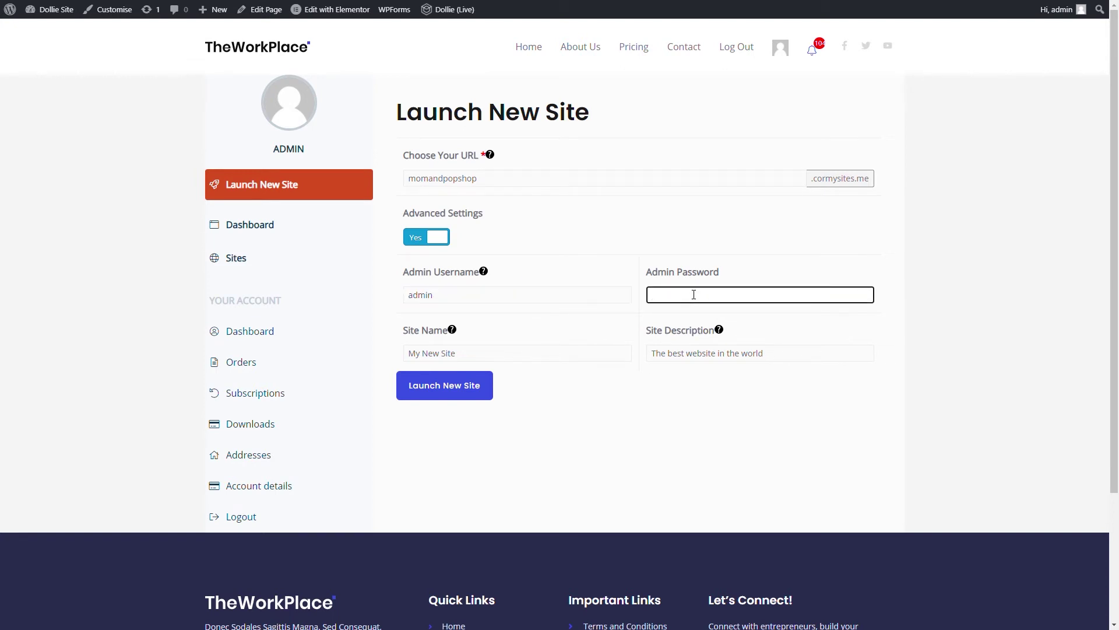
text(••••••••••)
triple_click(481, 358)
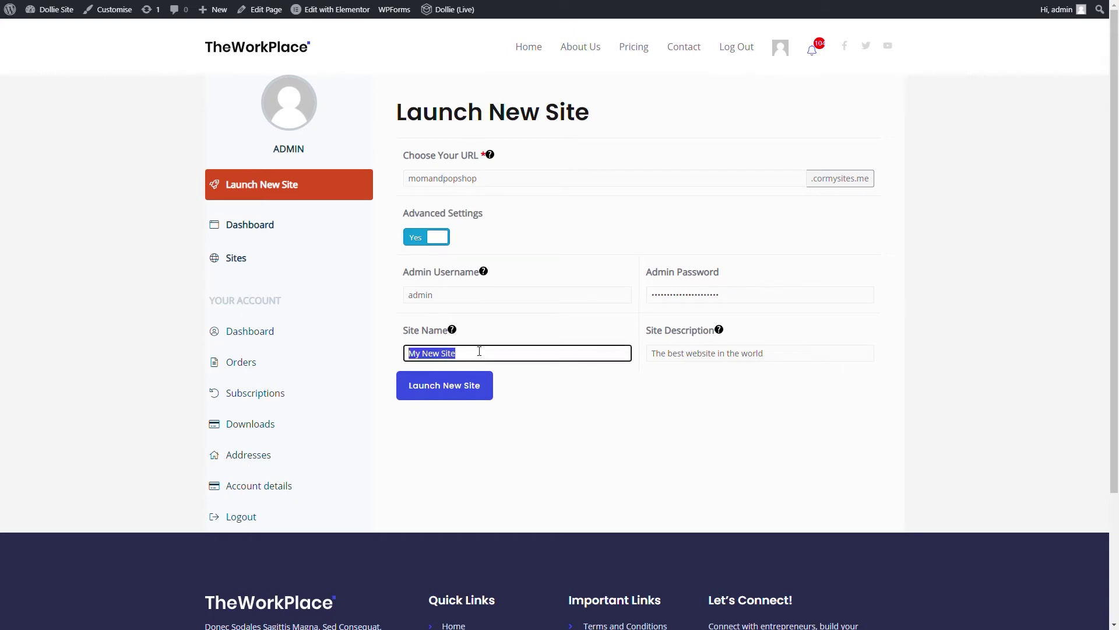
text(Mom and Pop Shop)
key(Tab)
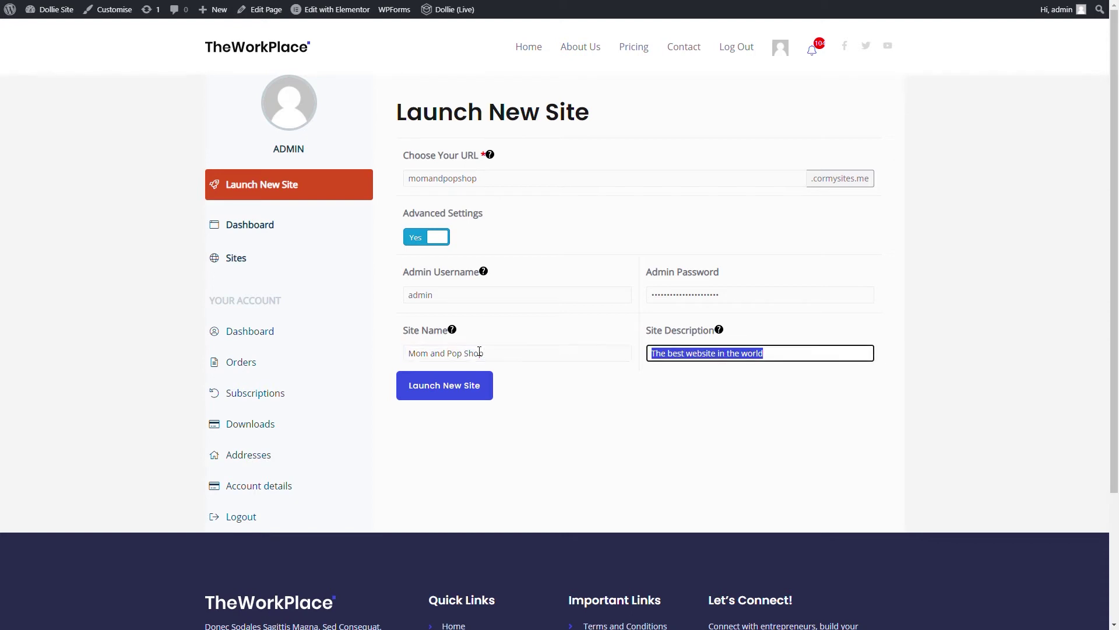
text(The greatest bakery in the)
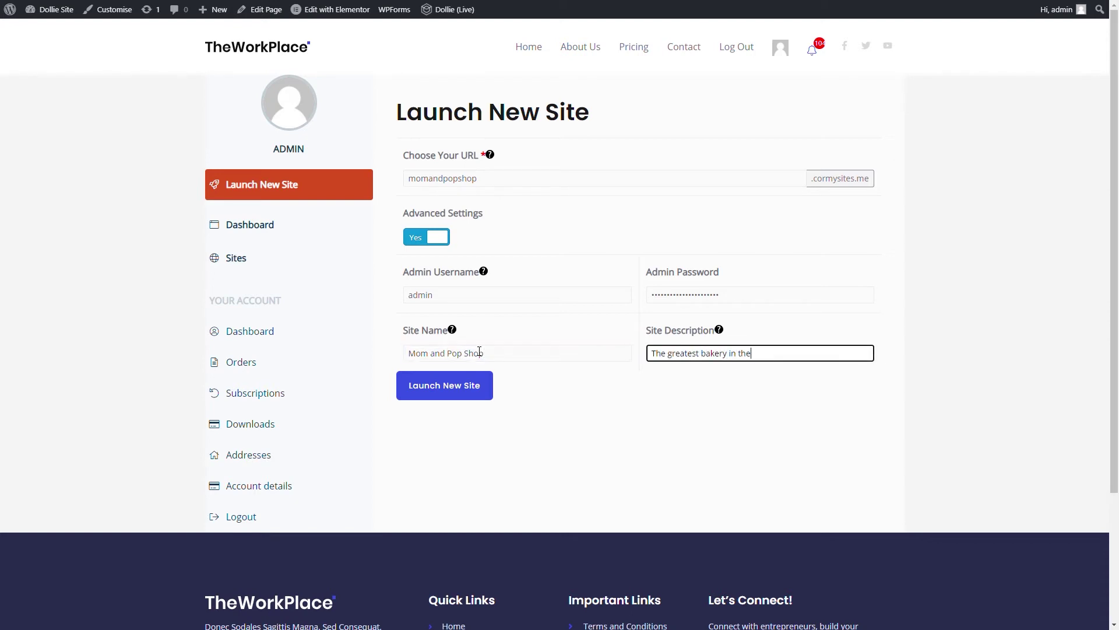
text( world)
click(470, 389)
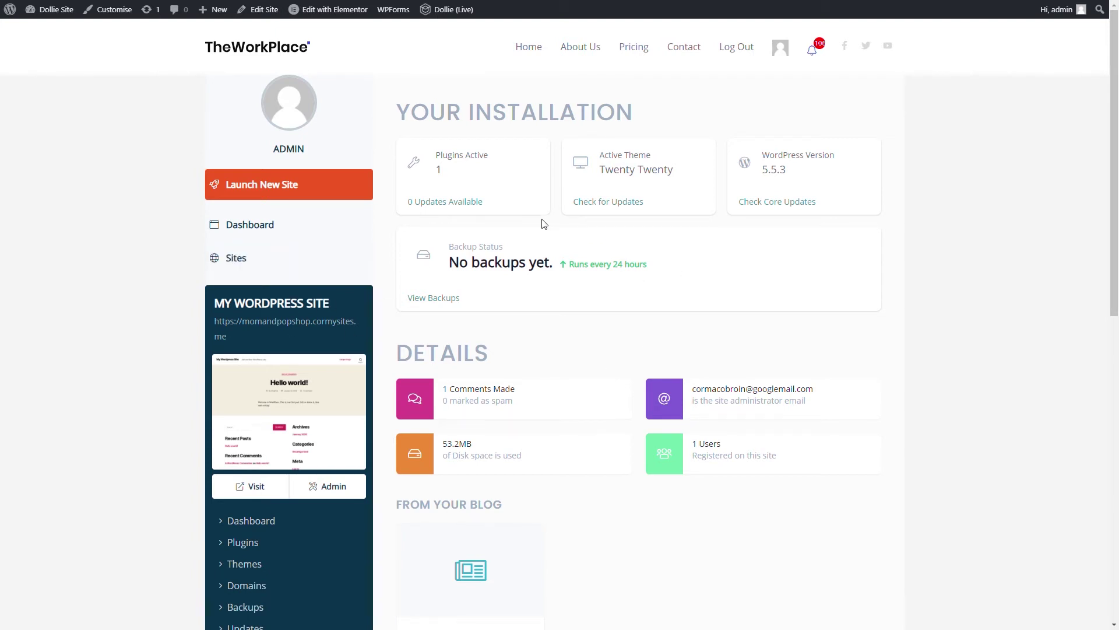
Visit the newly deployed site, then return to its Dollie dashboard
scroll(429, 247, down, 3)
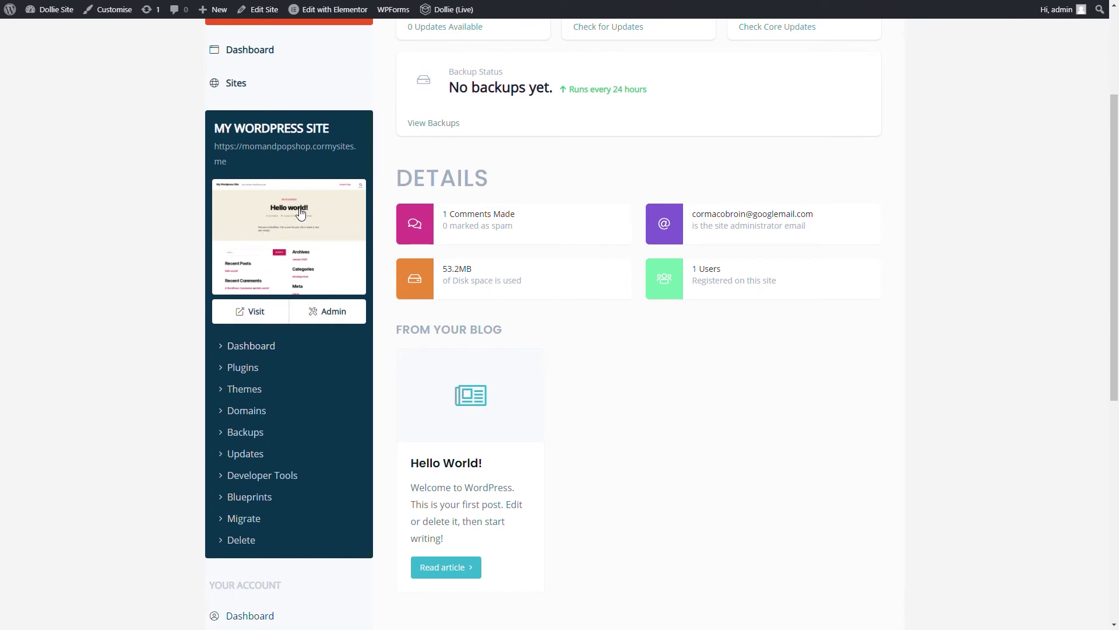
click(254, 318)
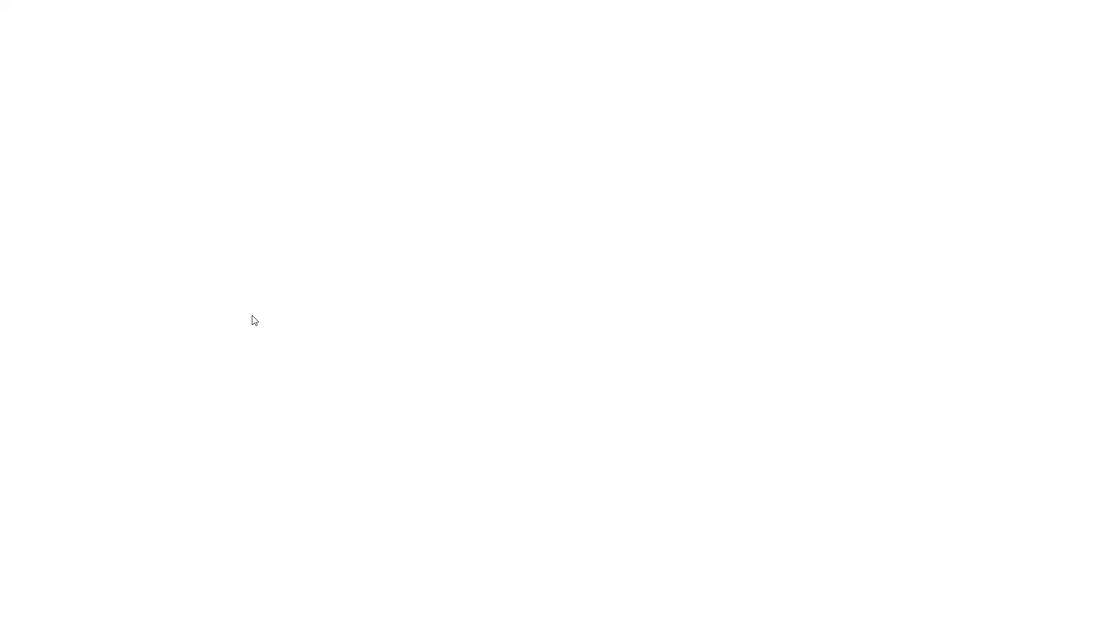
key(alt+Left)
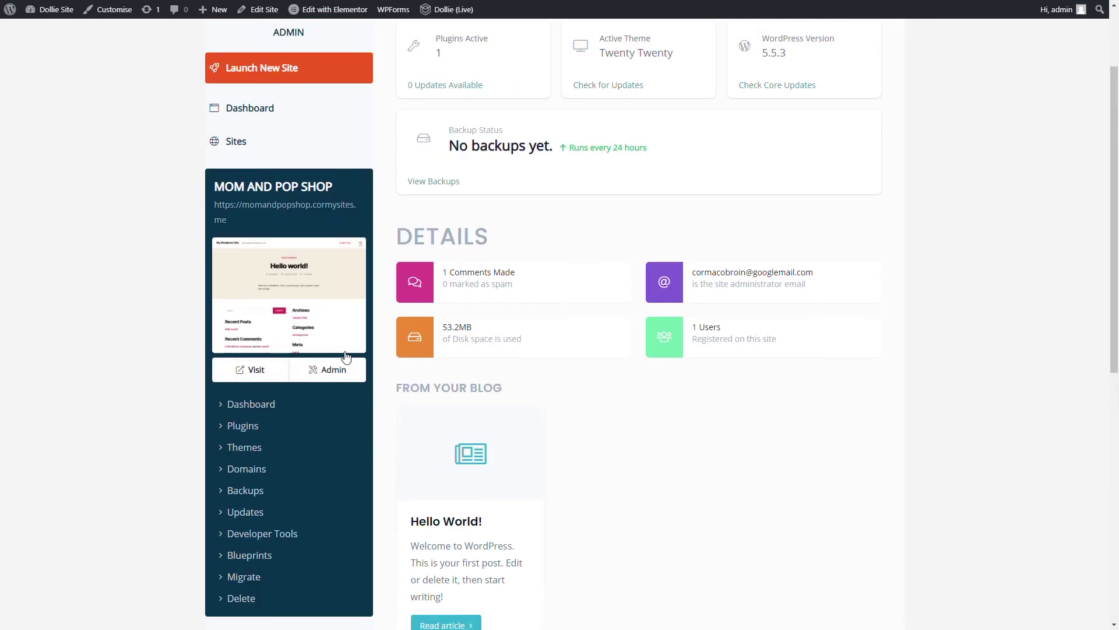
Highlight the active plugin count, Twenty Twenty theme, WordPress version and no-backups status
scroll(343, 373, up, 2)
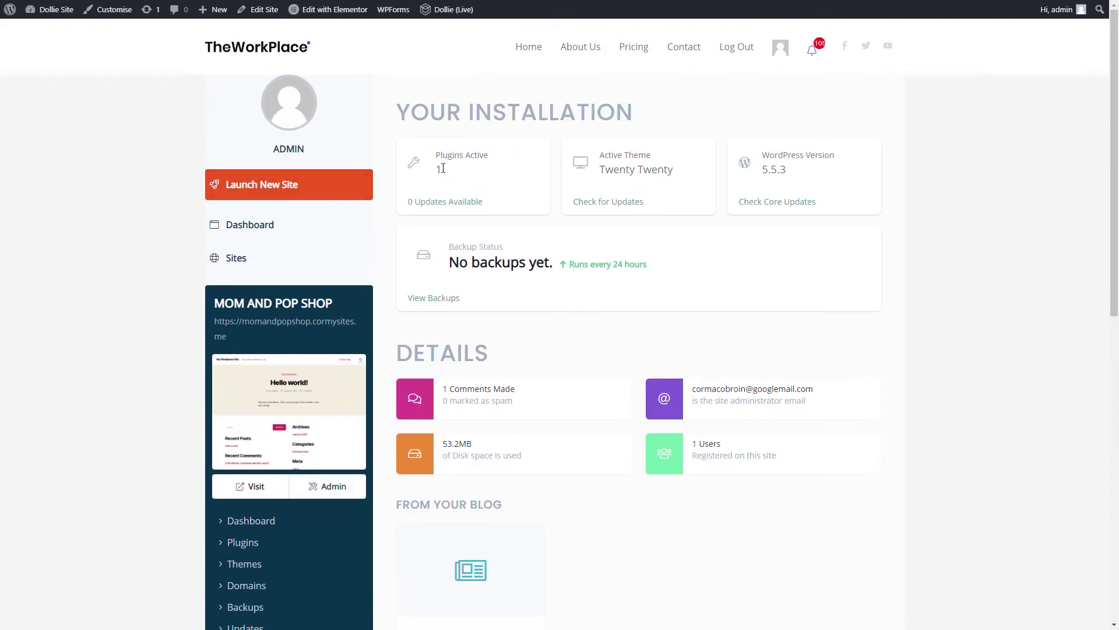
scroll(268, 390, down, 3)
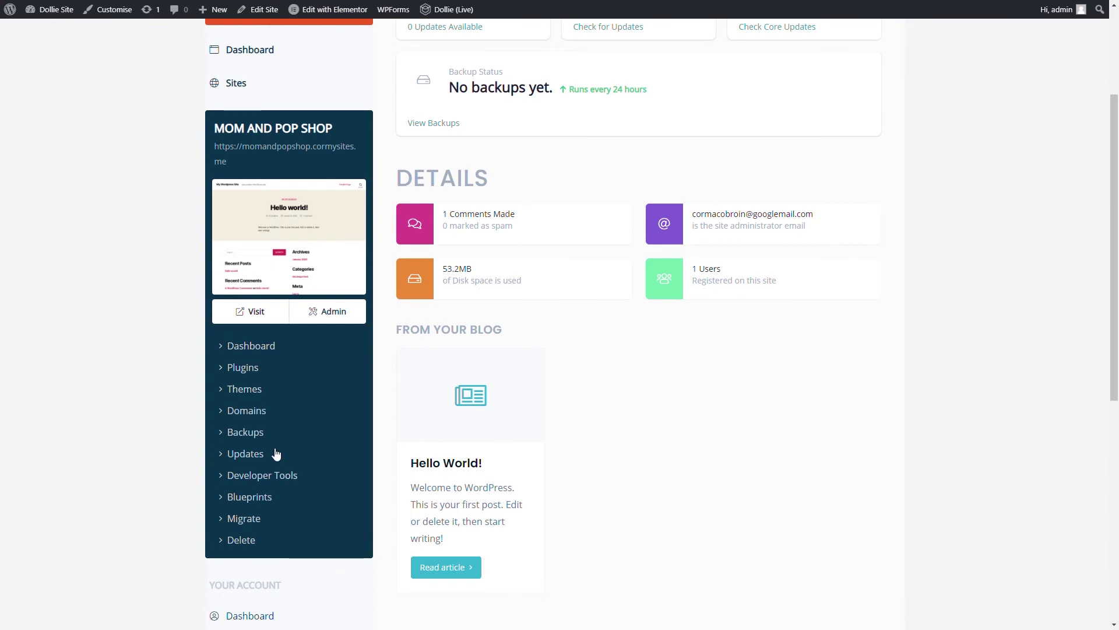
scroll(315, 427, up, 3)
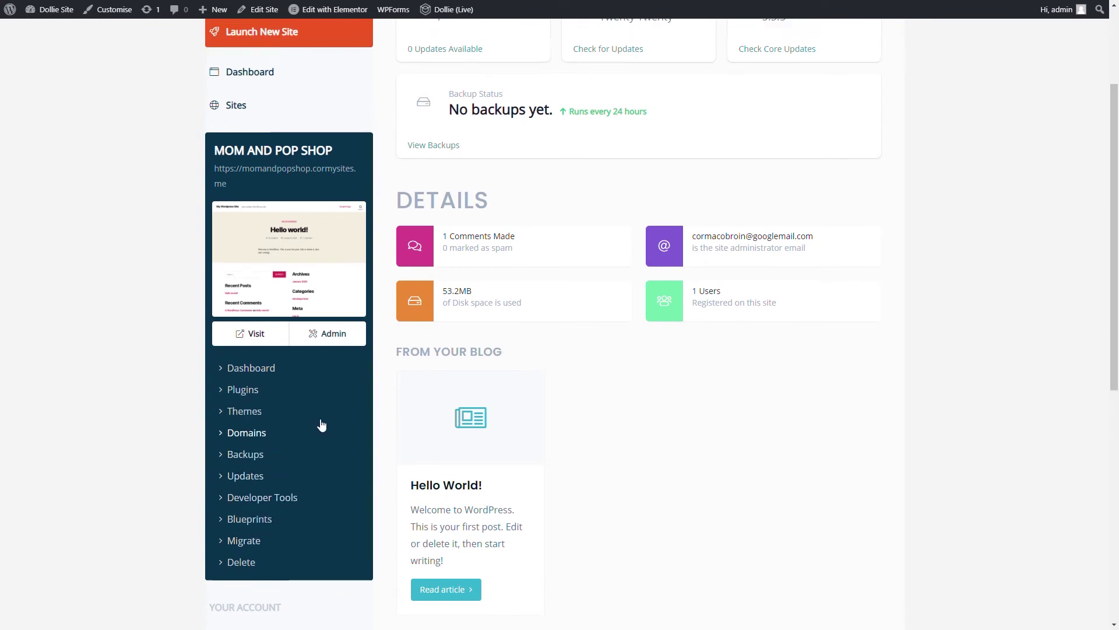
drag(442, 154, 474, 178)
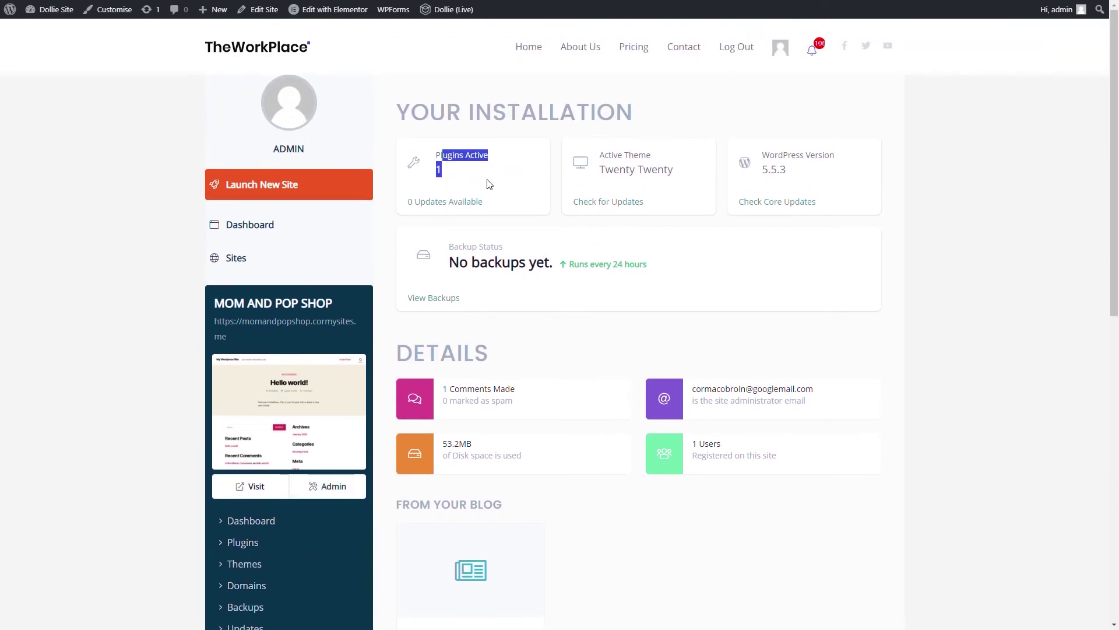
click(519, 183)
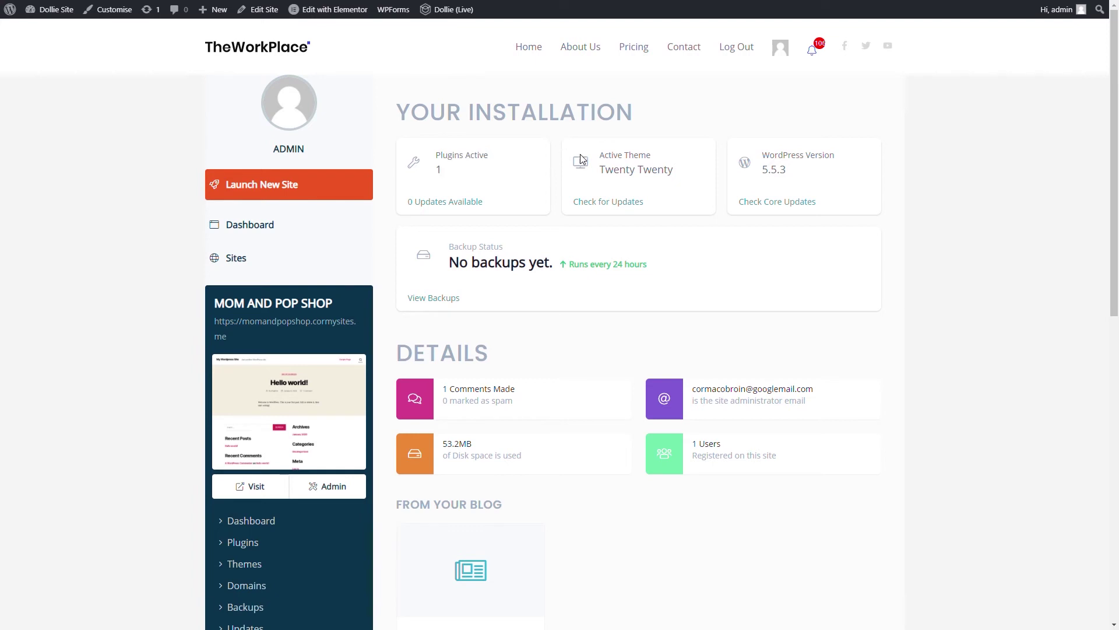
drag(581, 159, 665, 192)
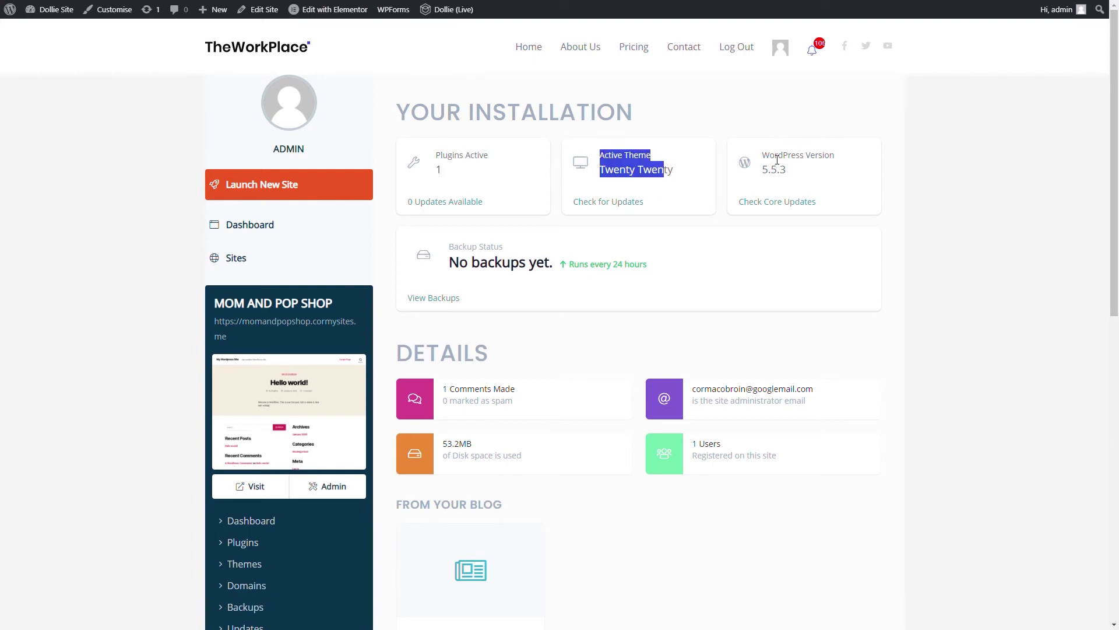
drag(761, 153, 815, 178)
click(816, 178)
drag(450, 269, 583, 265)
click(667, 279)
Highlight the admin email, disk usage and user count, then enter the site's WordPress admin
scroll(520, 290, down, 3)
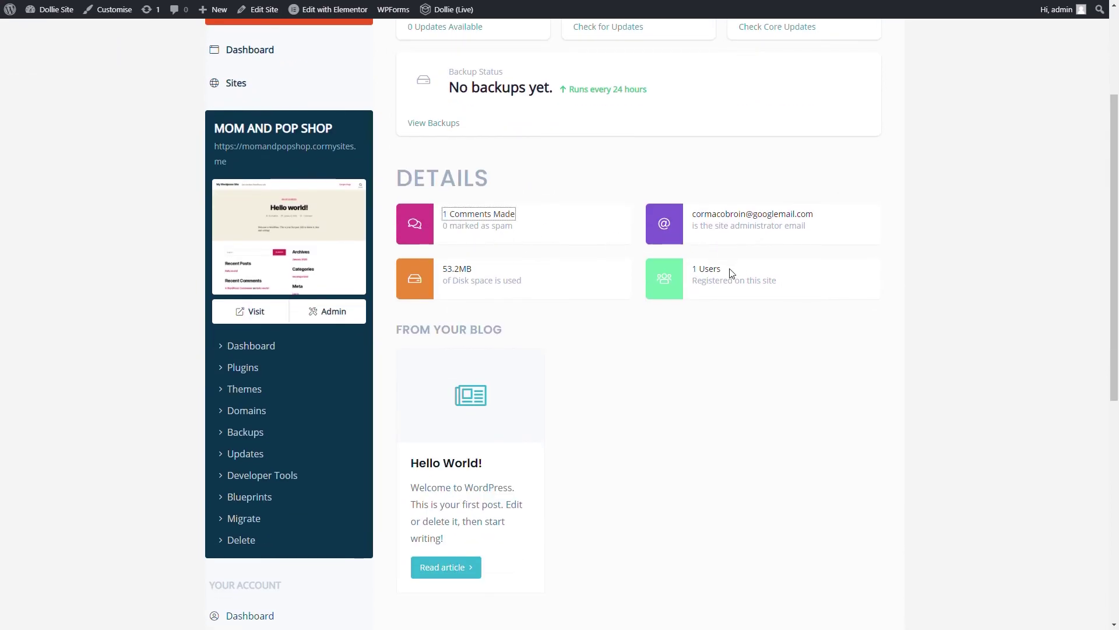
drag(730, 274, 467, 214)
scroll(402, 204, up, 3)
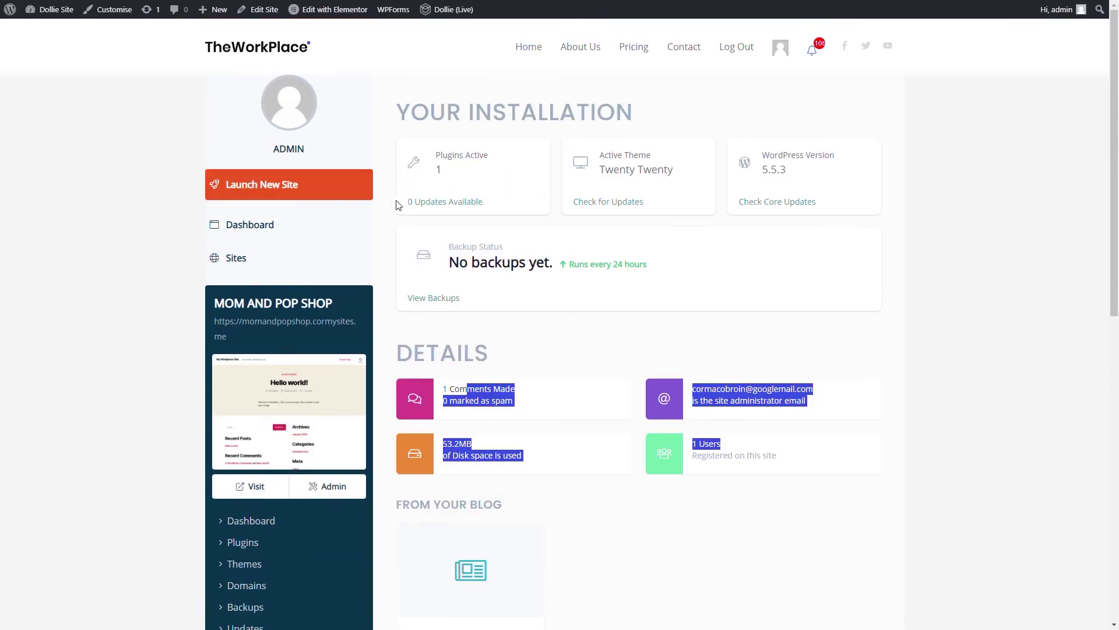
click(341, 484)
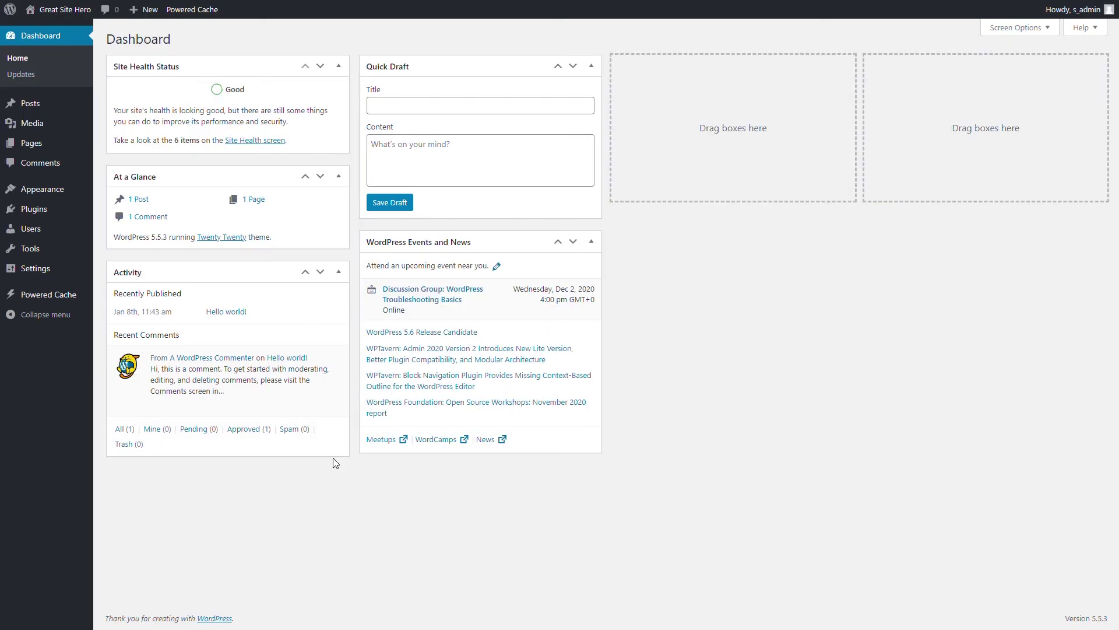
Install Starter Templates and import the Barber Shop Elementor template
click(114, 226)
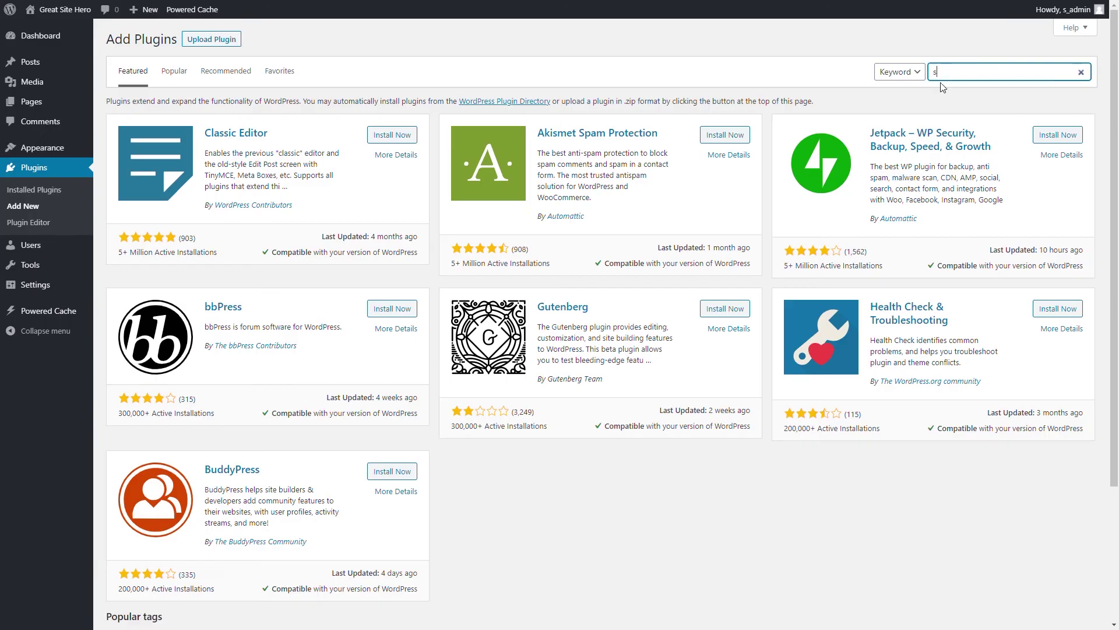
click(411, 143)
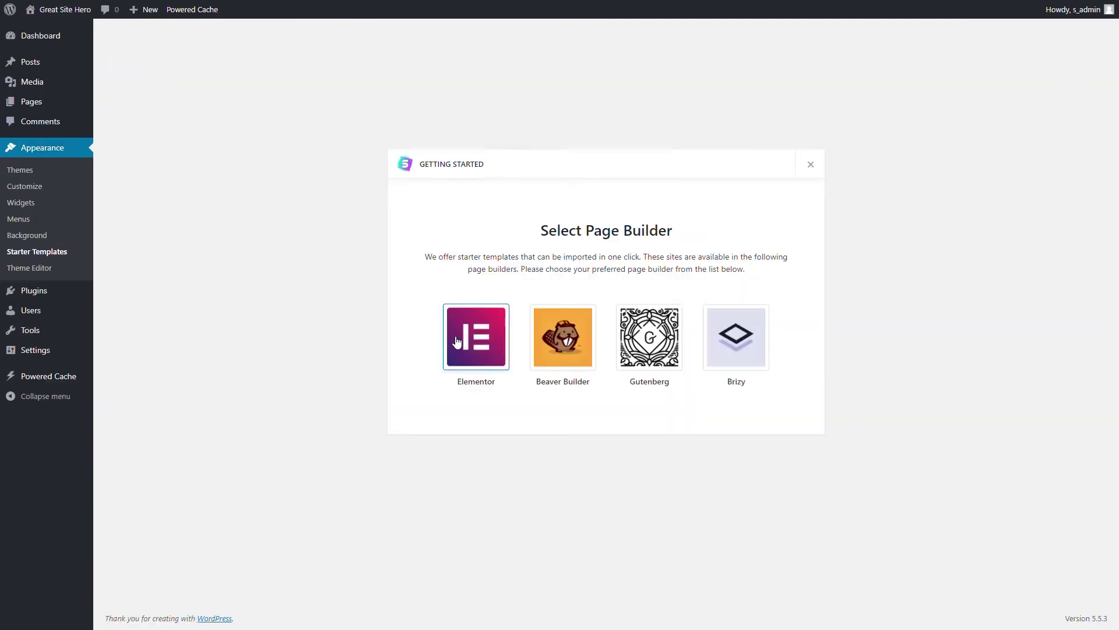
click(475, 338)
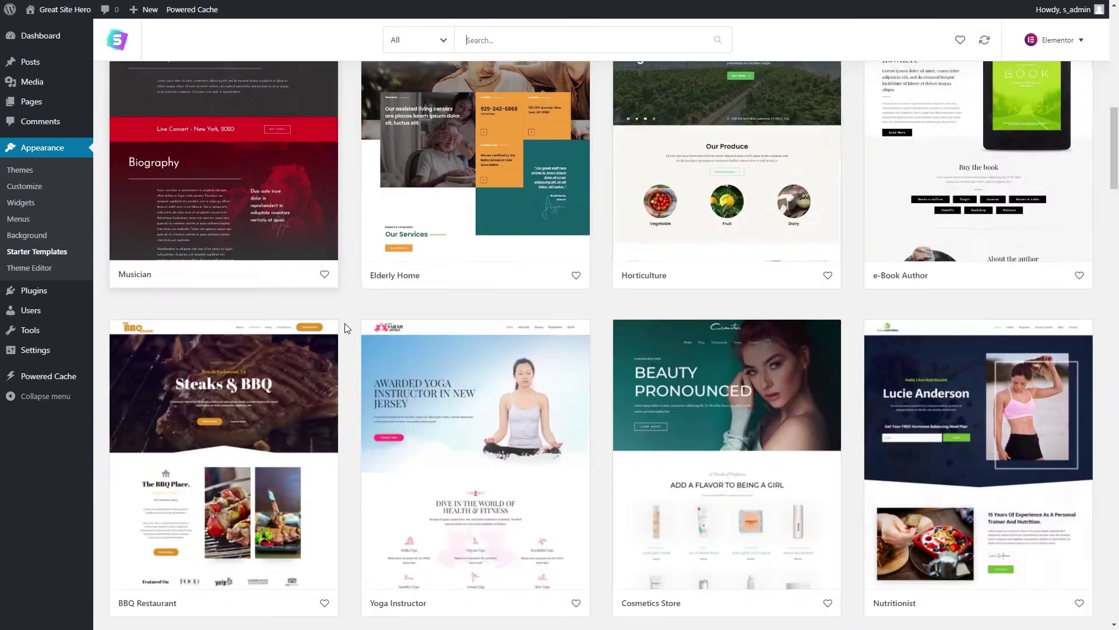
scroll(446, 440, down, 5)
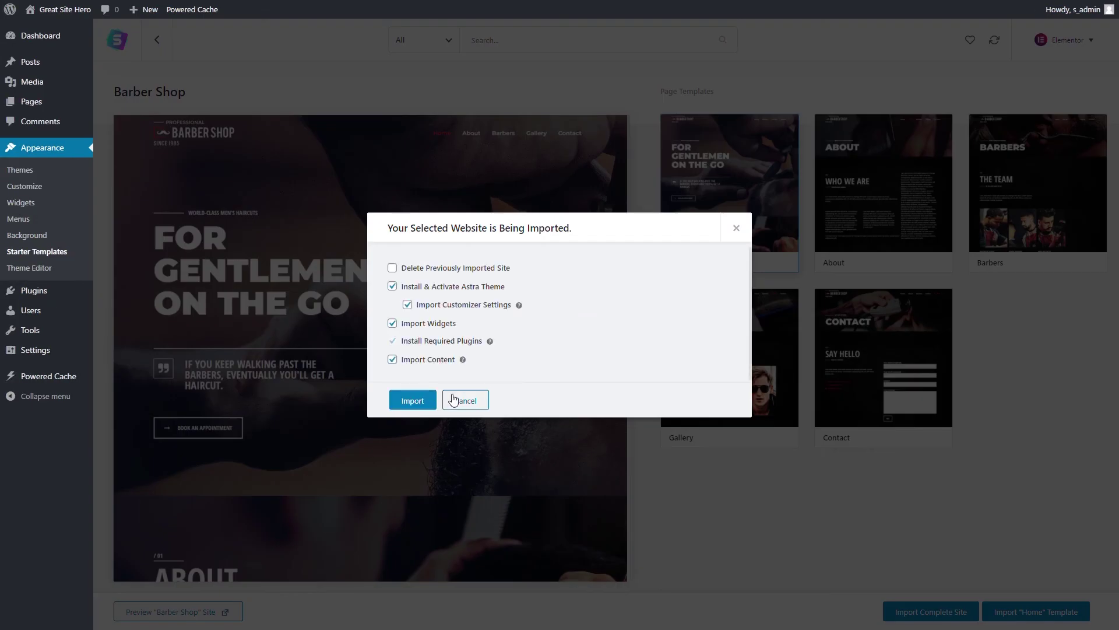
click(429, 399)
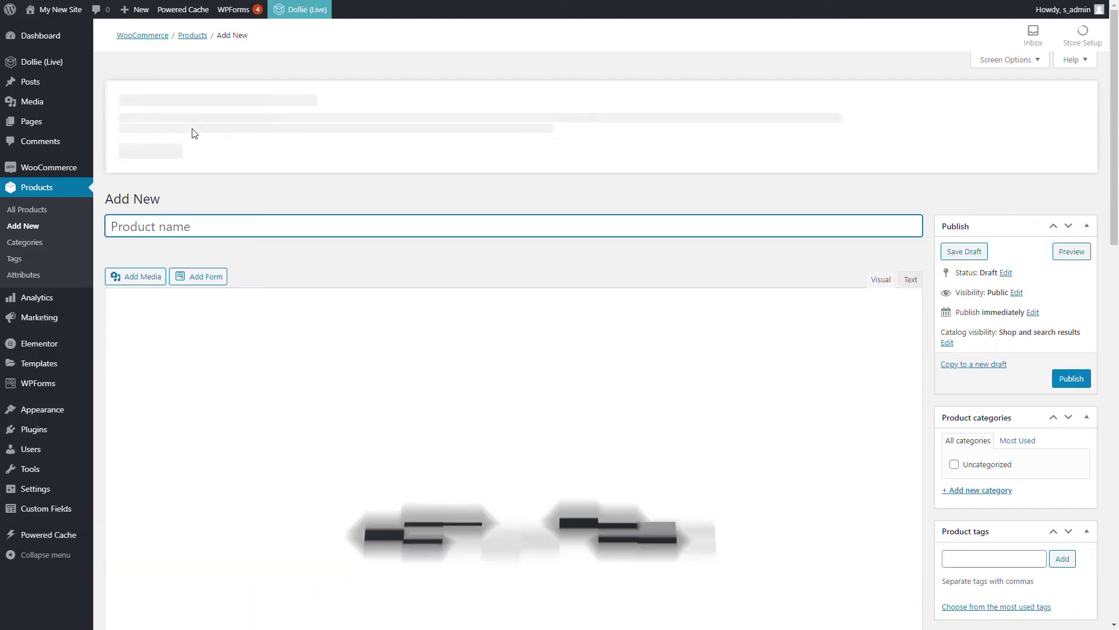
Name the new product 'Starter' with the description 'Simple wp plan'
text(Start a blueprint si)
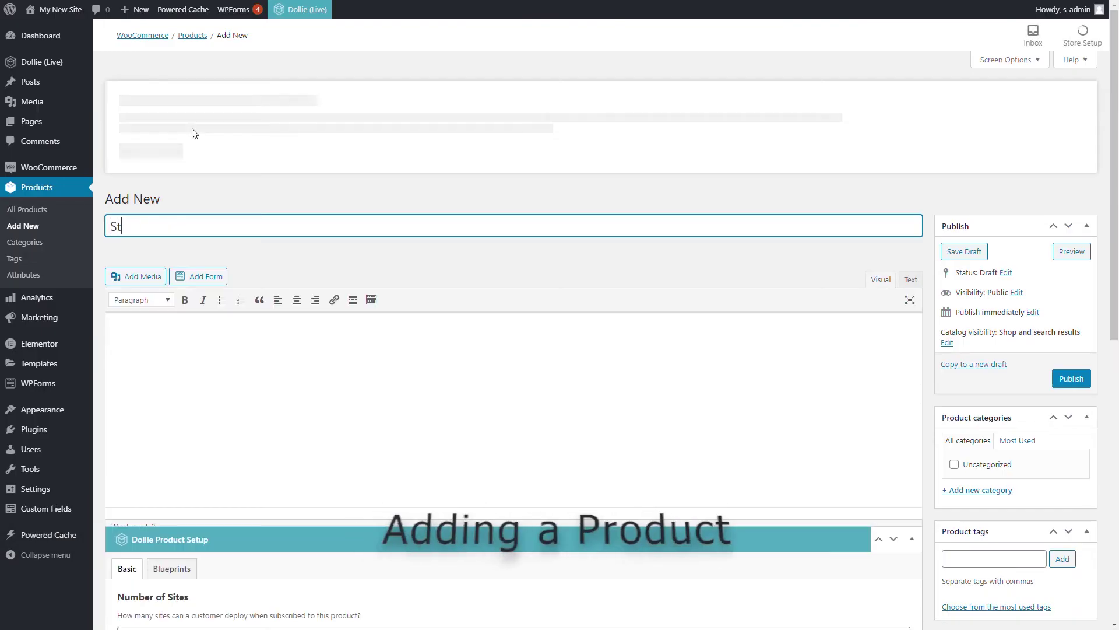
key(BackSpace)
key(BackSpace)
key(BackSpace)
key(BackSpace)
key(BackSpace)
key(BackSpace)
key(BackSpace)
key(BackSpace)
key(BackSpace)
key(BackSpace)
key(BackSpace)
key(BackSpace)
key(BackSpace)
key(BackSpace)
key(BackSpace)
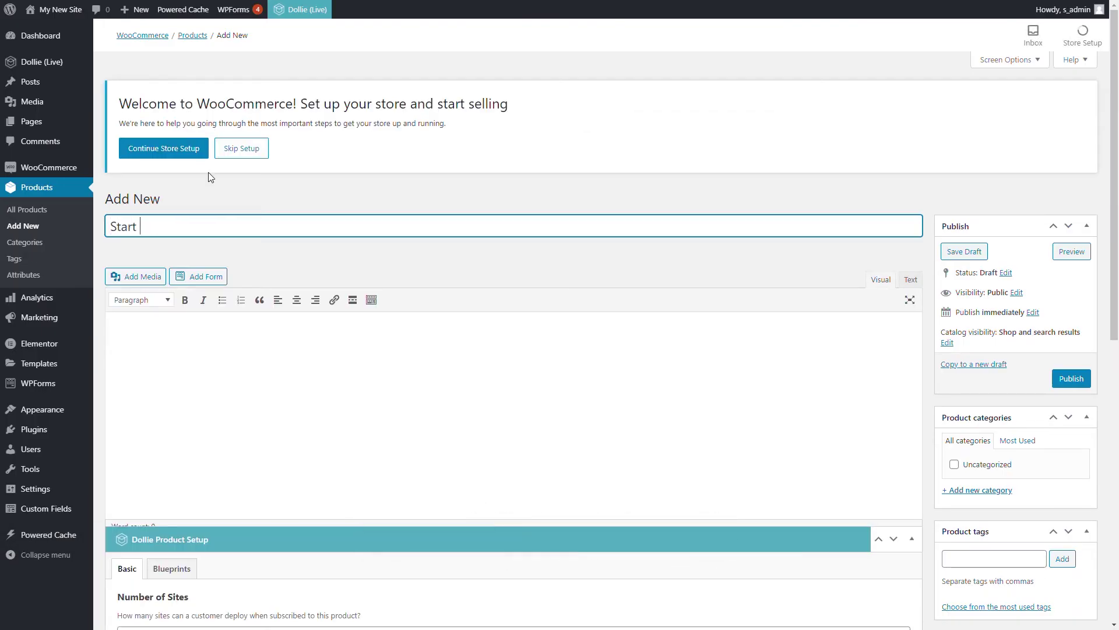
text(er)
click(380, 333)
text(Simple wp plan)
Make it a simple subscription at 30 per month, 30 sign-up fee, 1-day free trial
scroll(380, 335, down, 9)
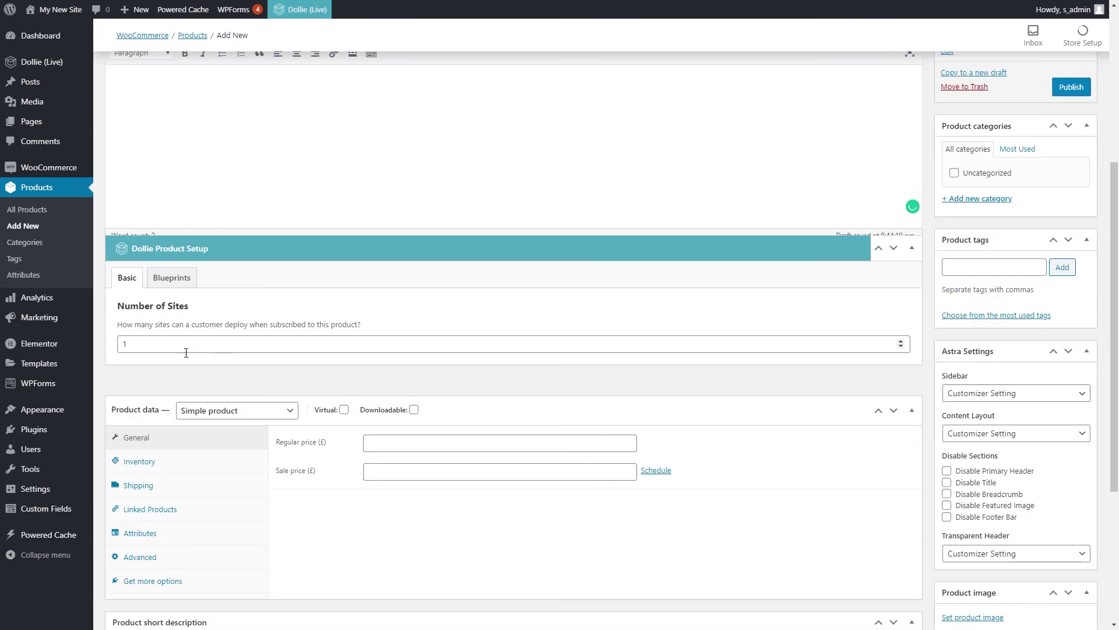
click(256, 178)
click(245, 246)
click(408, 213)
text(30)
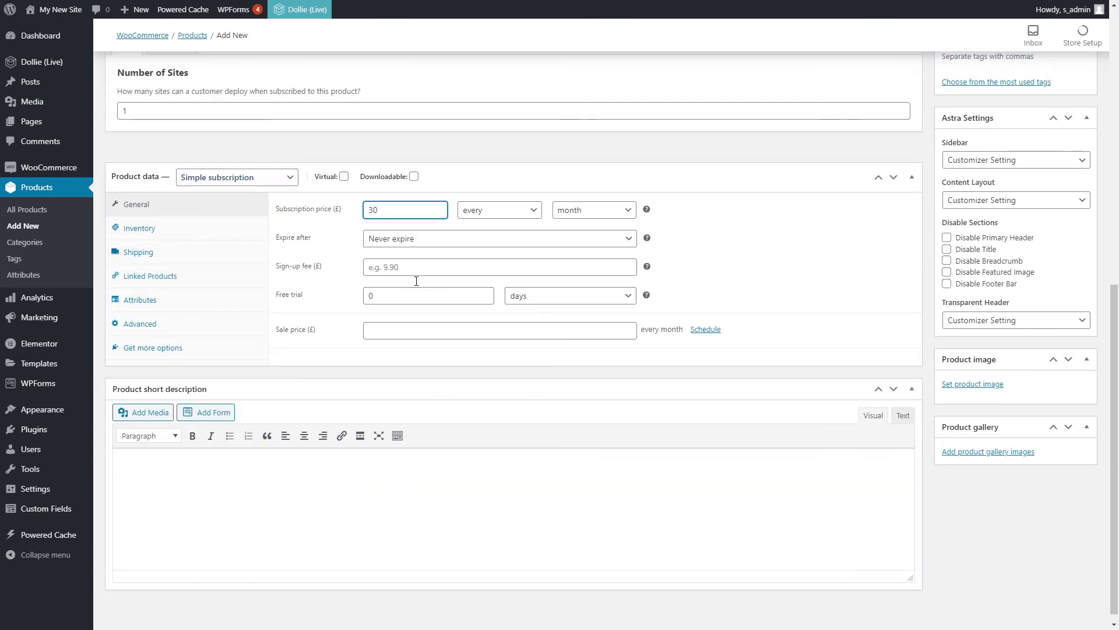
click(419, 271)
text(30)
click(408, 298)
key(BackSpace)
text(1)
Add the short description 'test' and publish the Starter product
scroll(278, 377, down, 1)
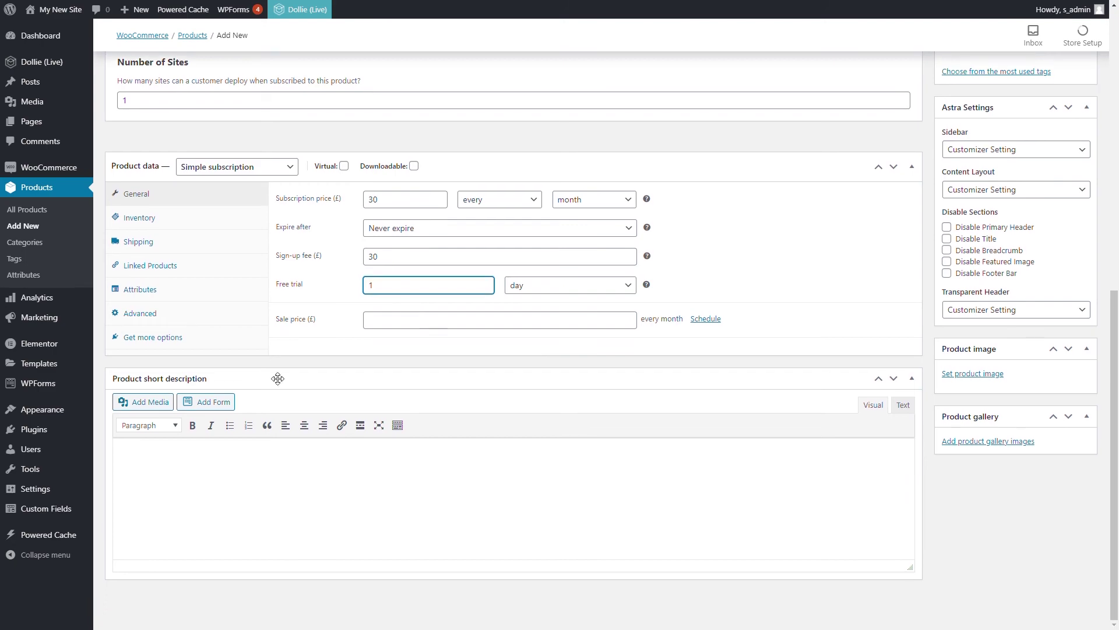
click(263, 534)
text(test)
scroll(660, 354, up, 5)
scroll(661, 354, up, 2)
click(1068, 195)
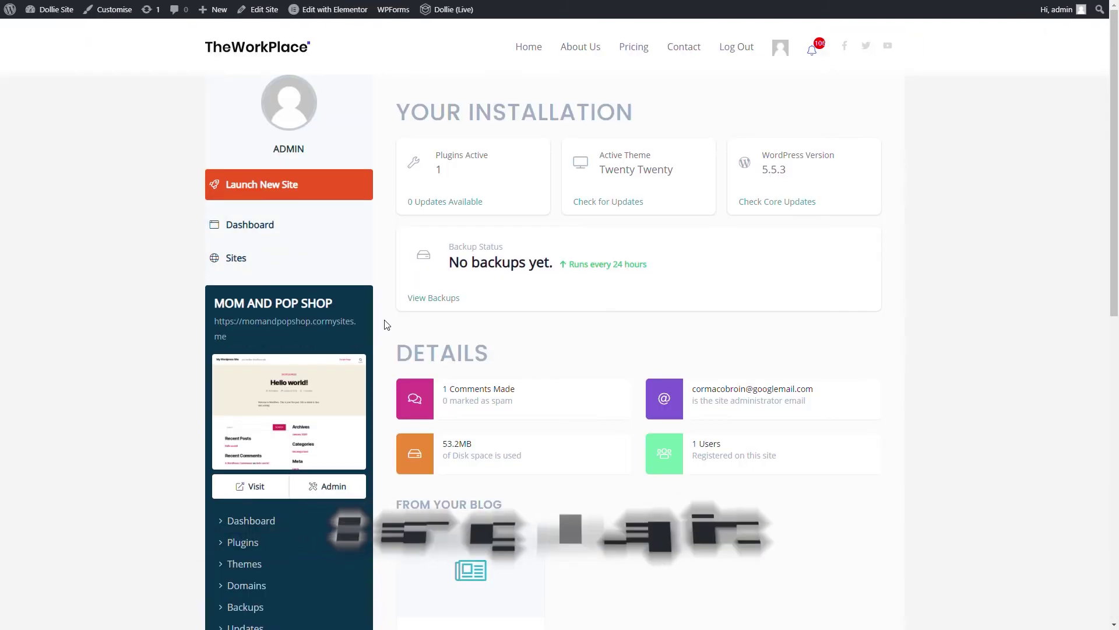
scroll(251, 500, down, 3)
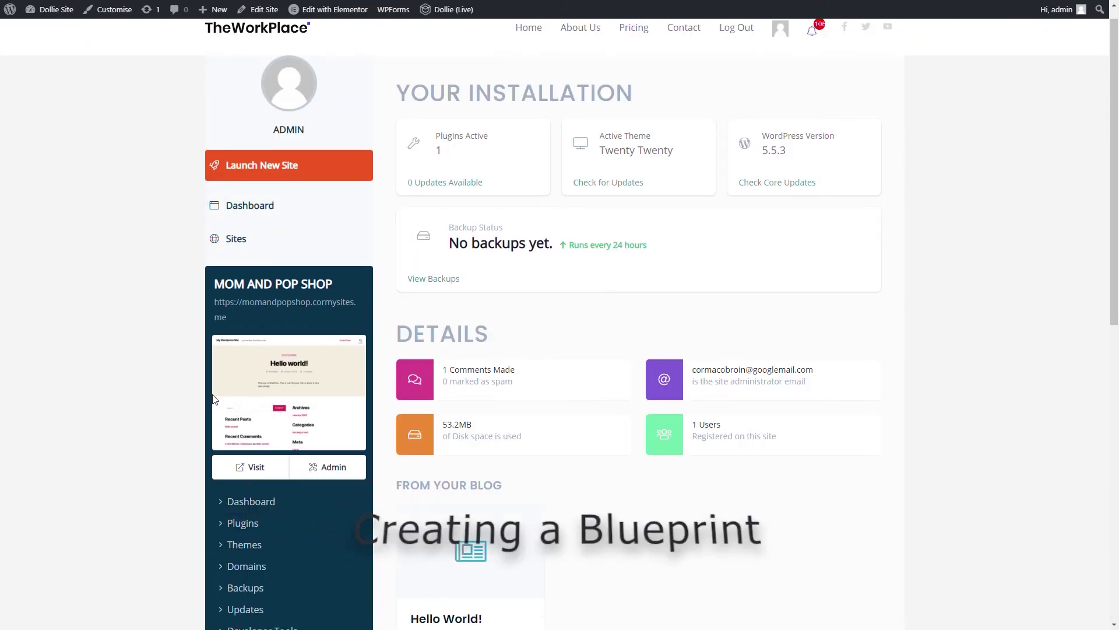
Confirm creating a new blueprint on the site and deploy it
click(249, 498)
click(441, 257)
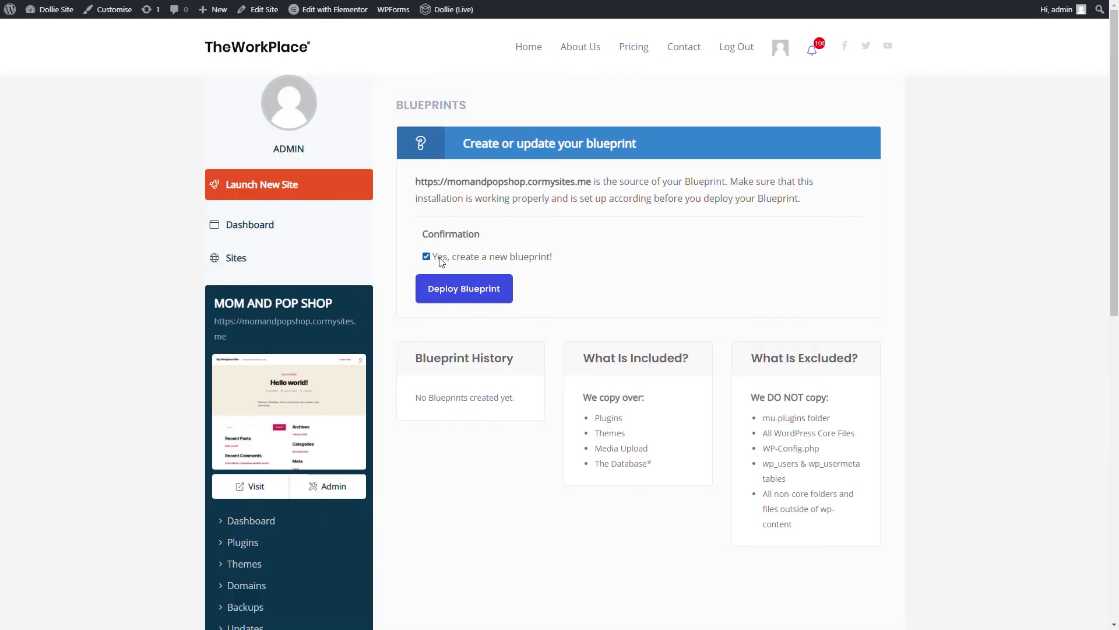
click(457, 291)
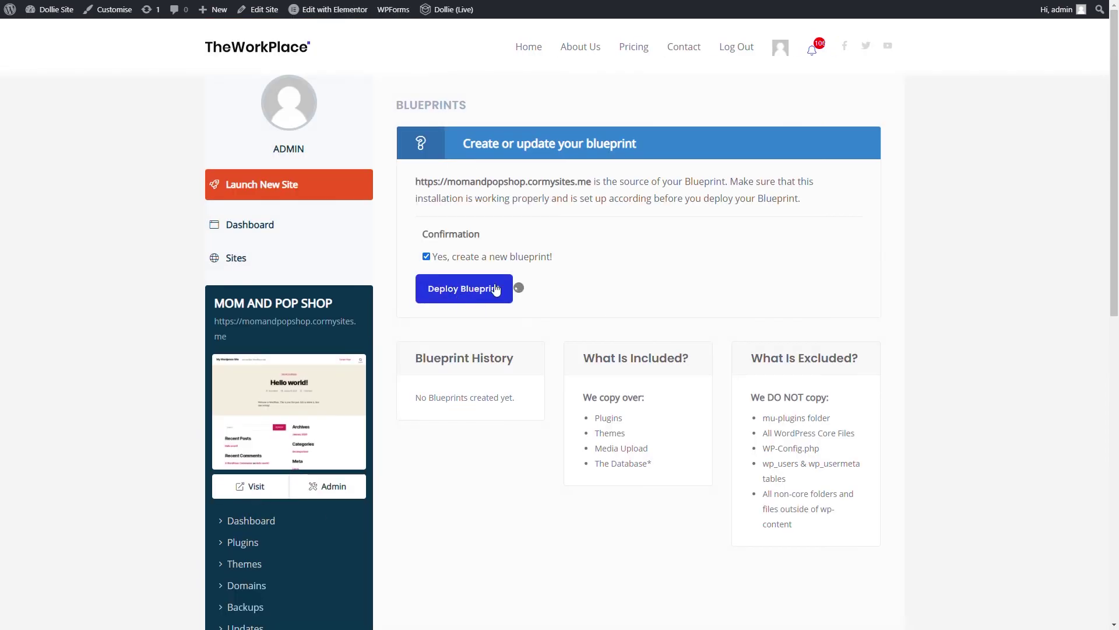
scroll(498, 350, down, 3)
Title the blueprint 'Beautiful', describe it 'Hello World', link Starter product, use screenshot, update
click(503, 410)
text(Beaut)
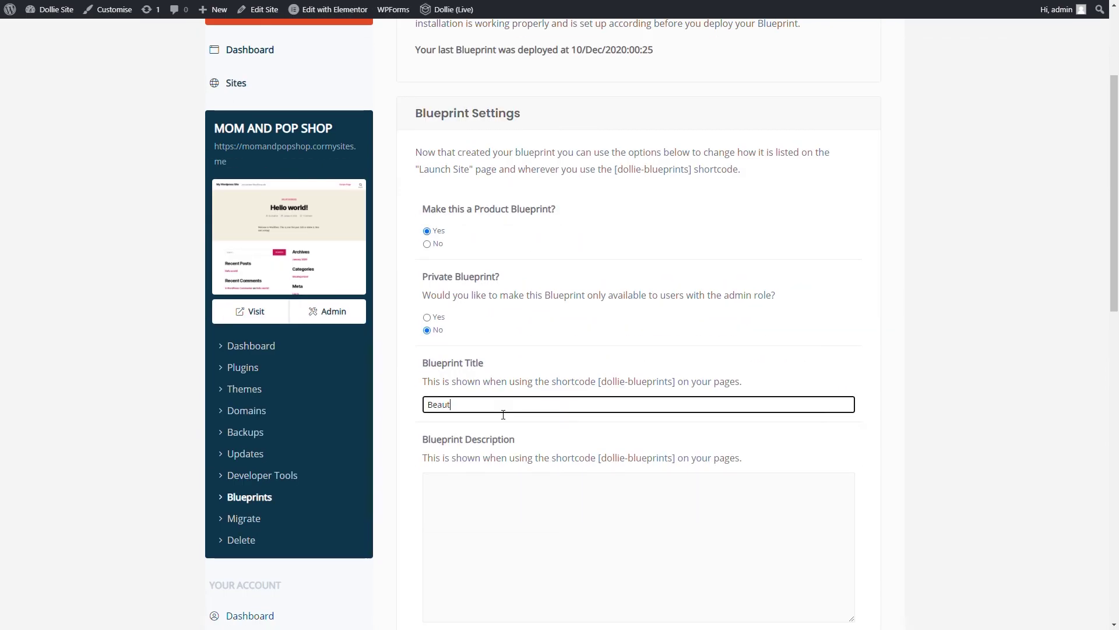
text(iful)
scroll(544, 389, down, 2)
click(552, 377)
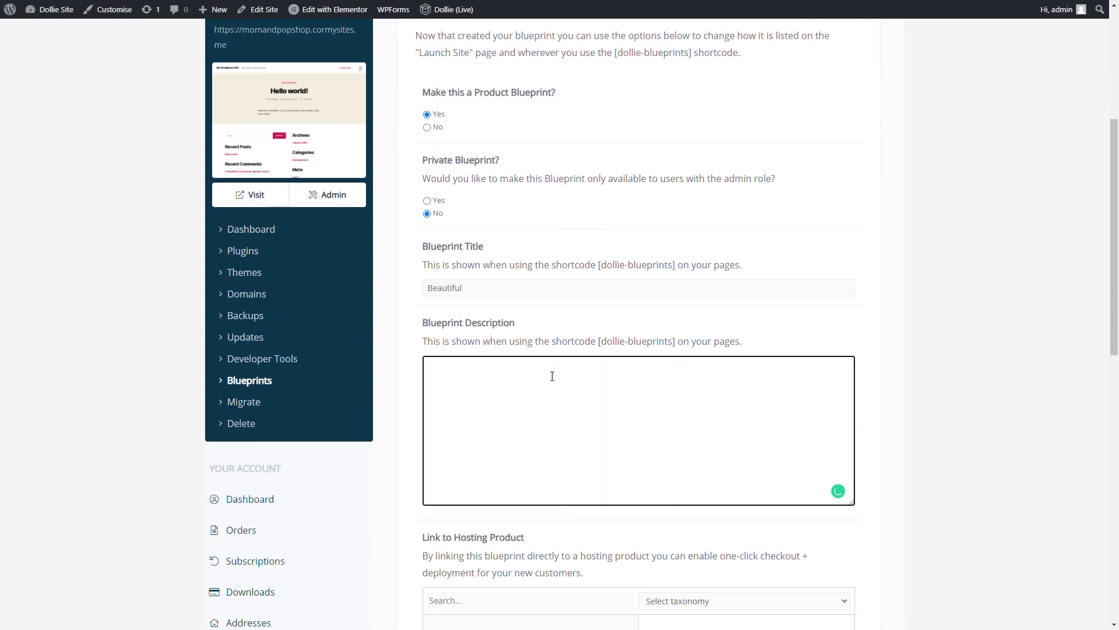
scroll(564, 348, down, 4)
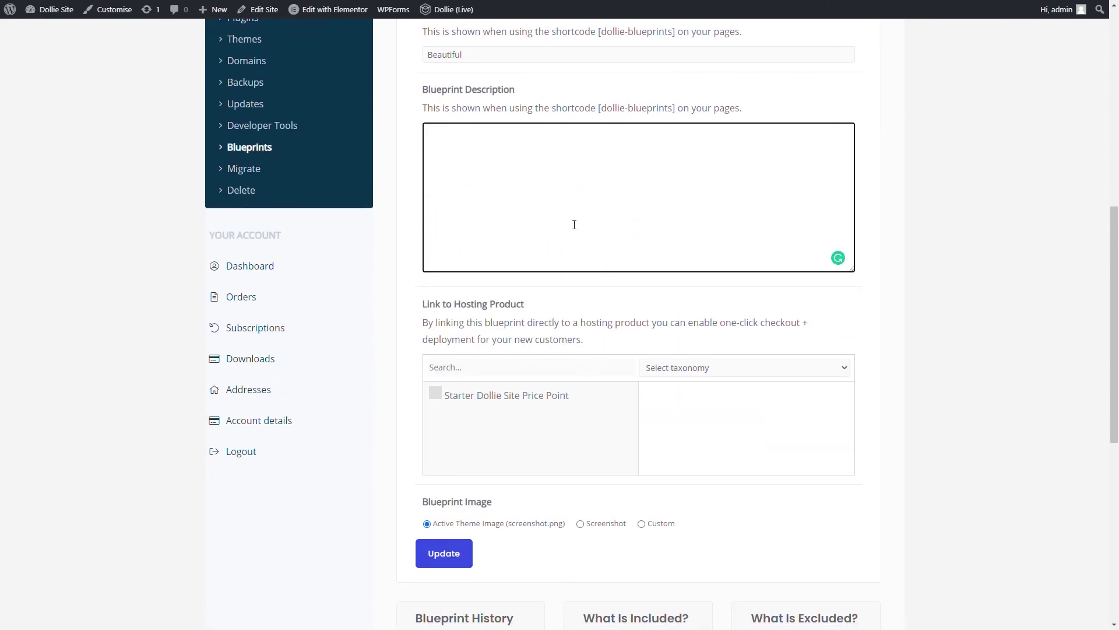
text(Hello World)
click(501, 396)
click(580, 523)
click(442, 560)
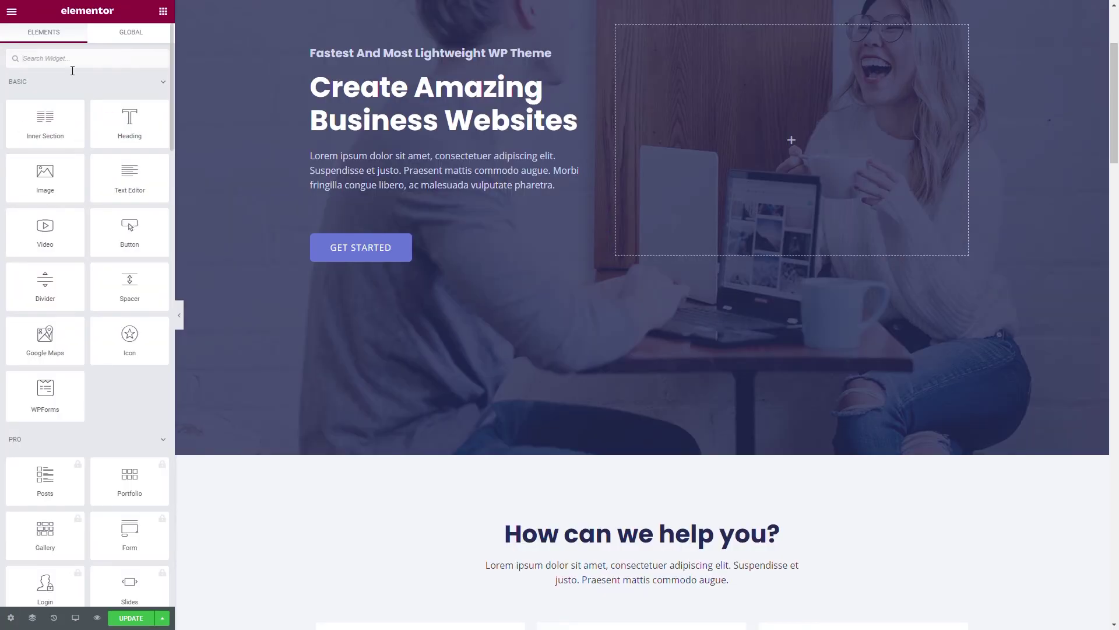
Add a [dollie-blueprints] shortcode widget to the hero and preview the Beautiful blueprint demo
text(short)
drag(44, 108, 768, 146)
click(111, 160)
text([dollie-blueprint)
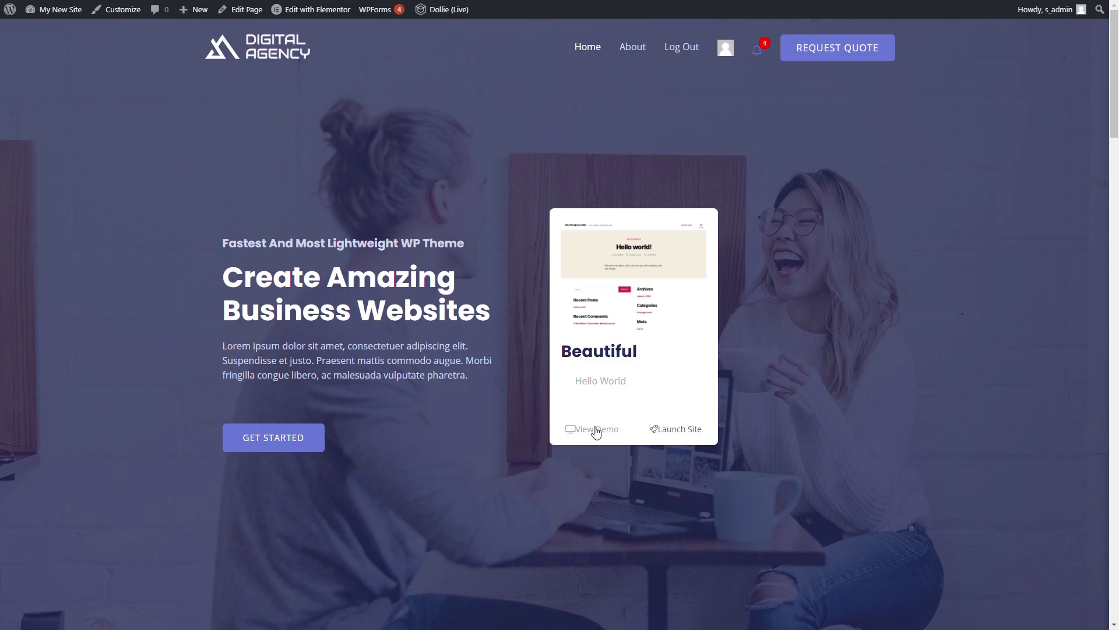
click(595, 429)
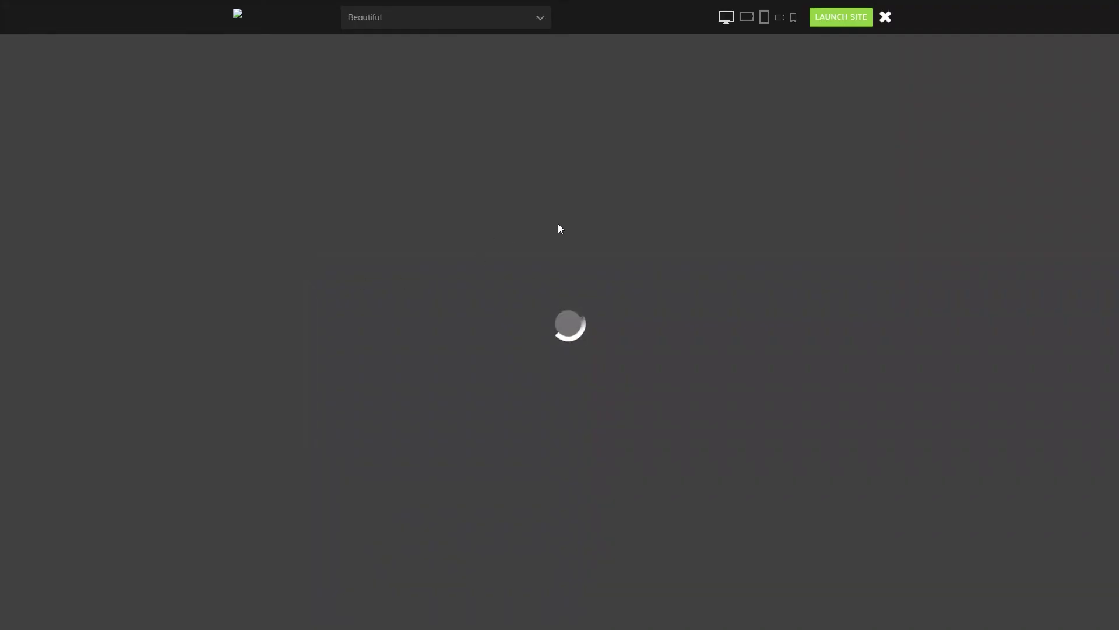
scroll(558, 228, down, 5)
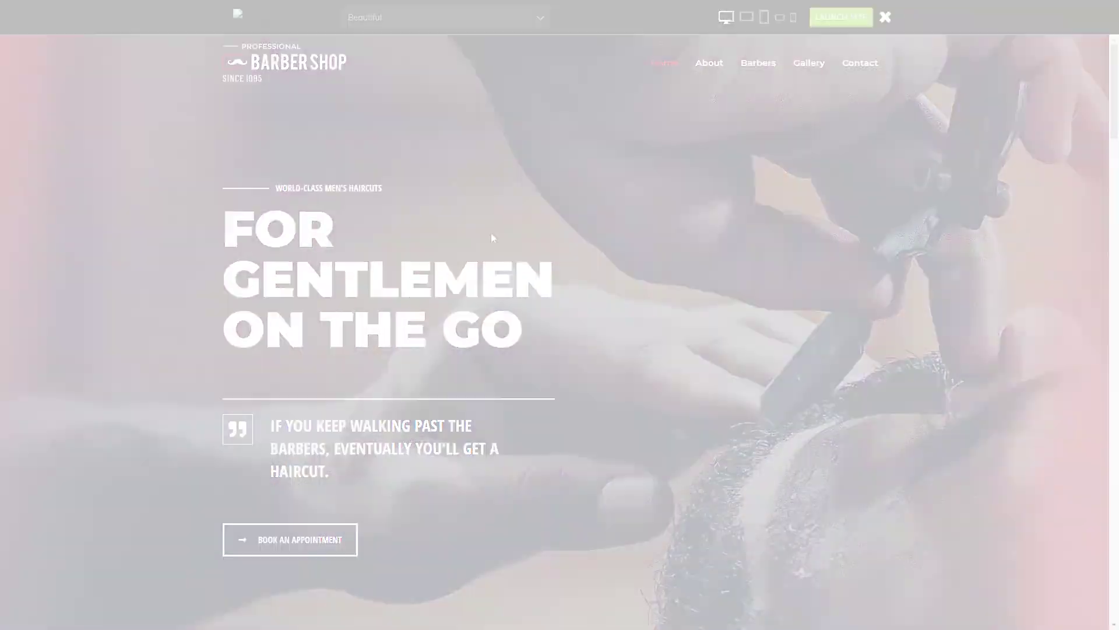